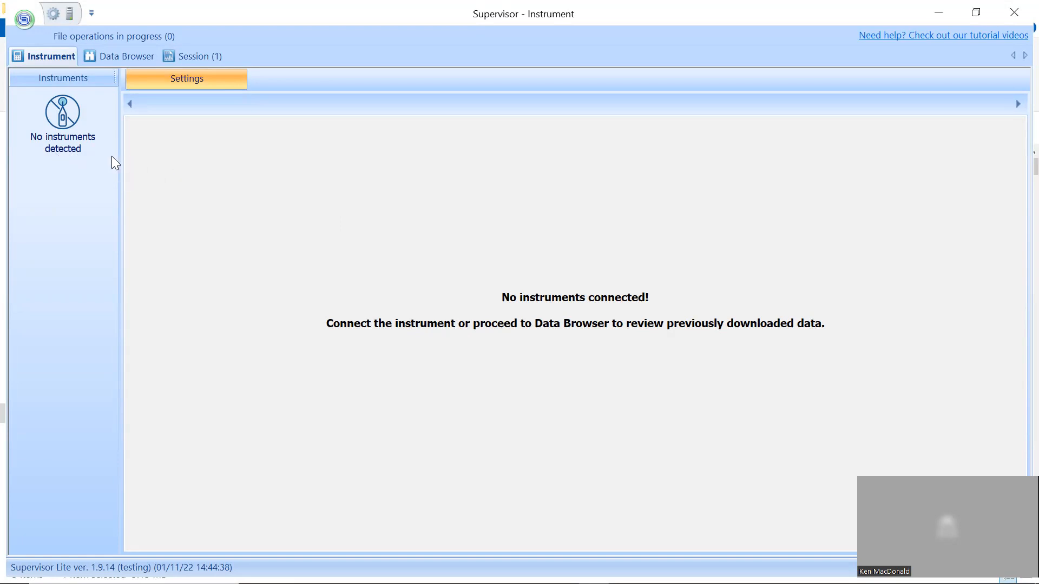
pyautogui.click(23, 22)
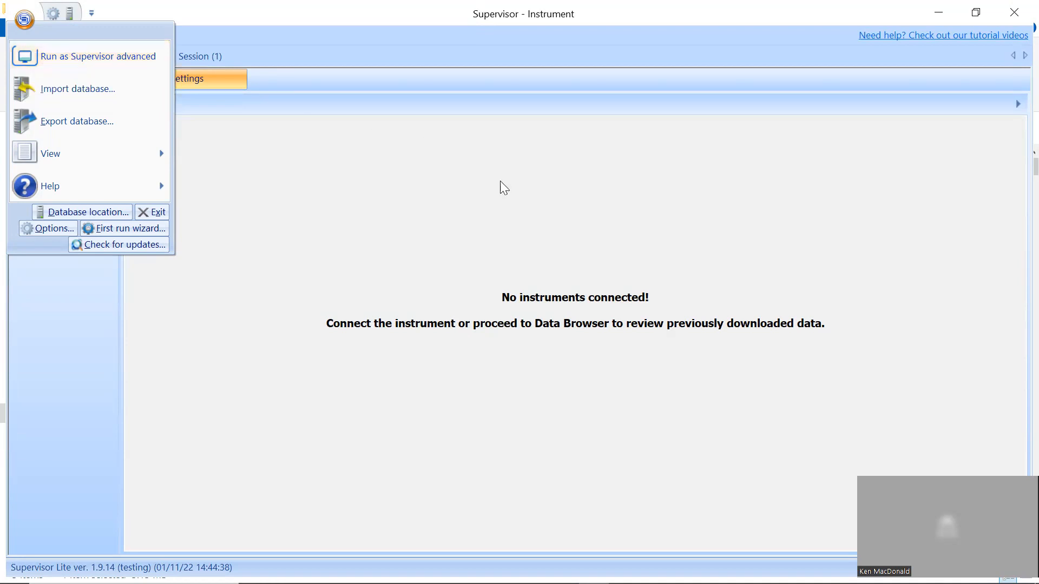
pyautogui.click(541, 203)
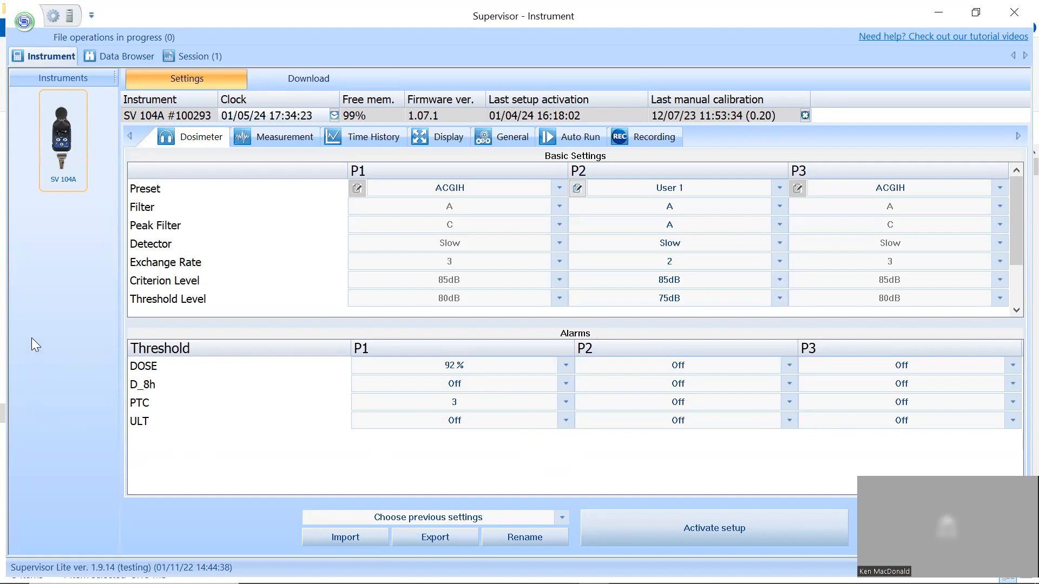
# - Select the connected SV 104A dosimeter, update its clock and acknowledge the update
pyautogui.click(48, 148)
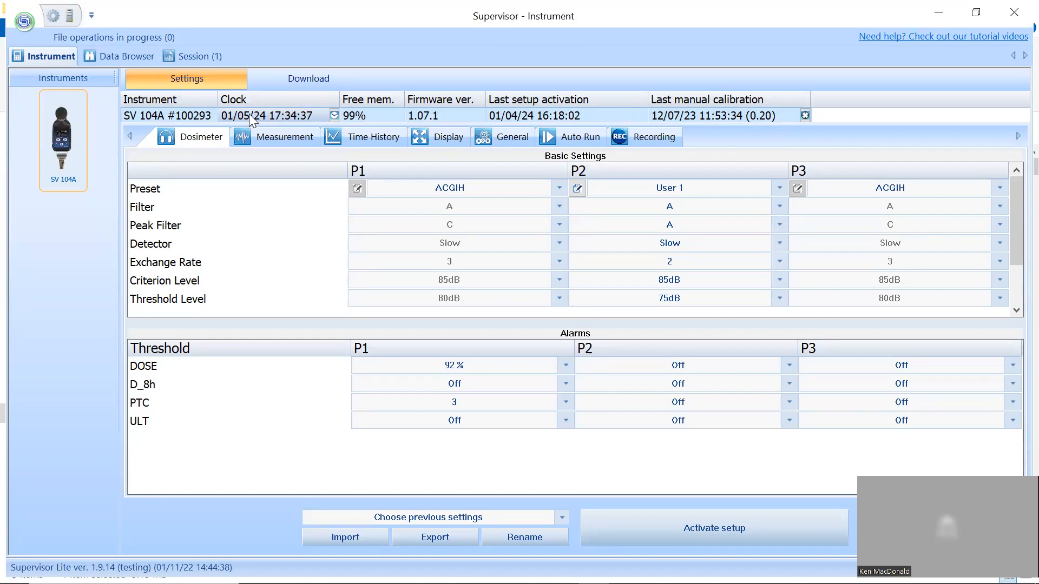
pyautogui.click(334, 116)
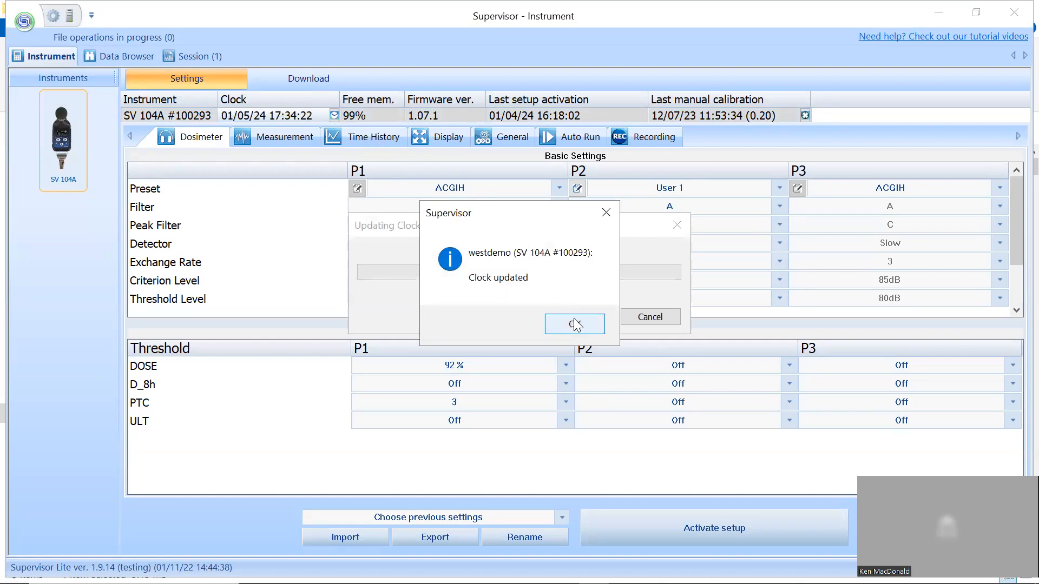
pyautogui.click(575, 323)
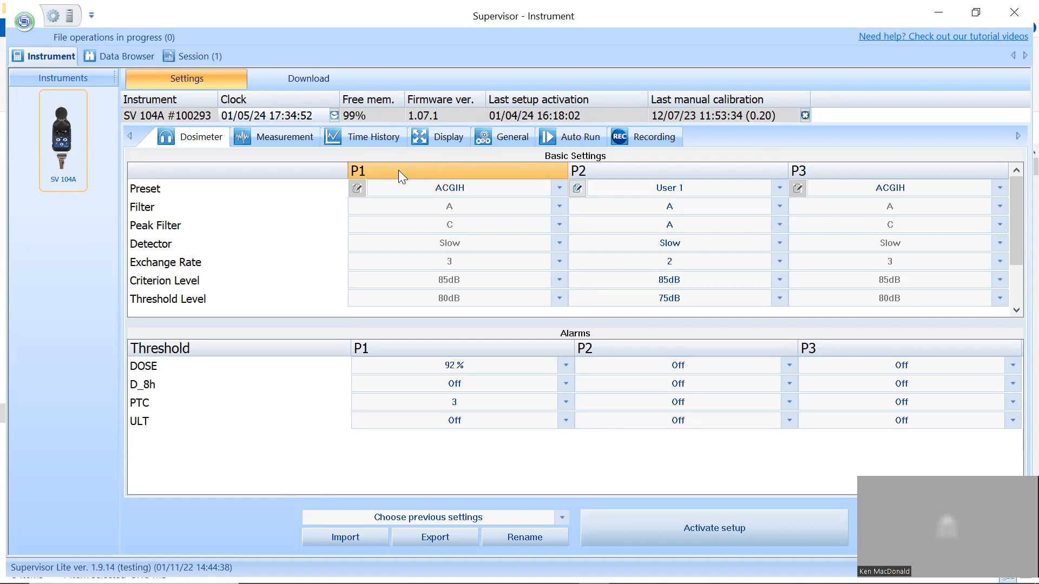
# - Try the MSHA PEL preset for profile P1, and return the profile to the ACGIH preset
pyautogui.click(559, 187)
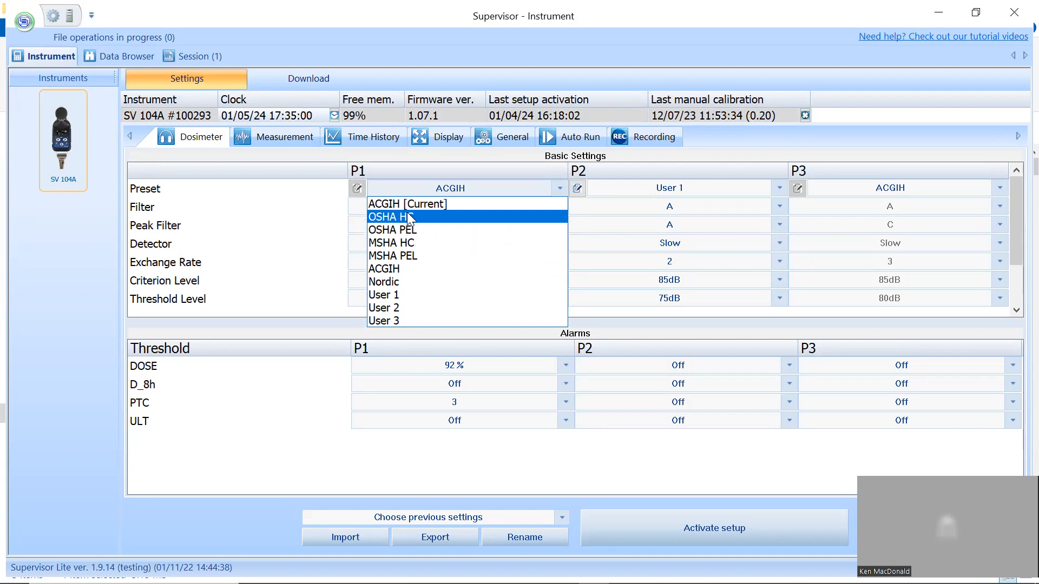
pyautogui.click(390, 257)
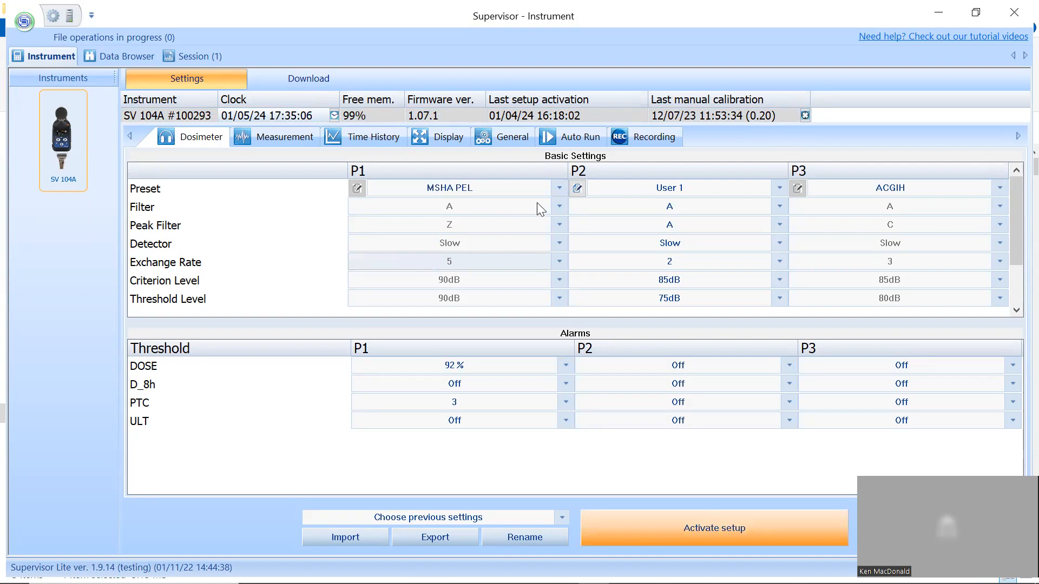
pyautogui.click(556, 188)
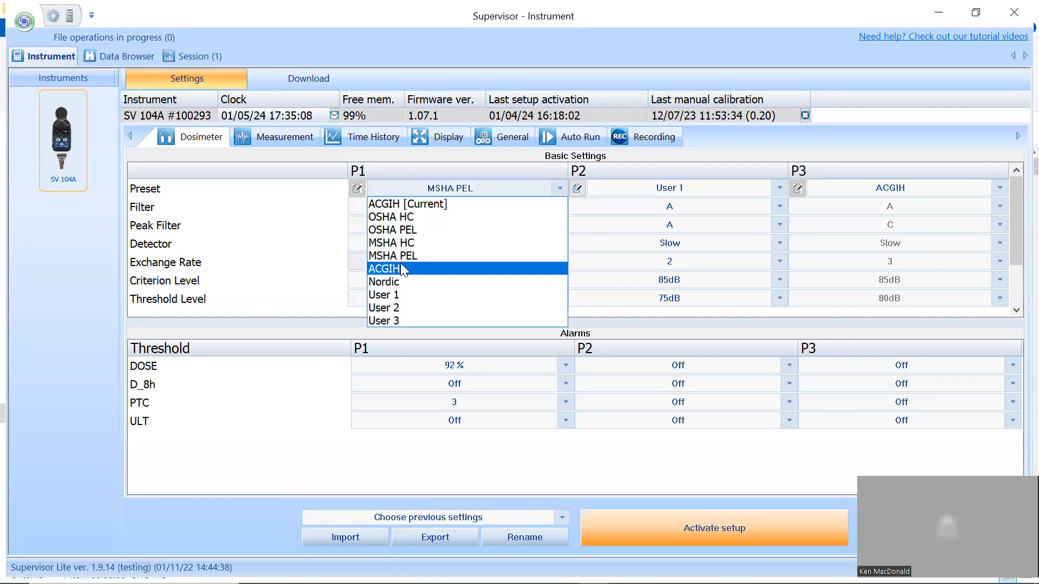
pyautogui.click(383, 268)
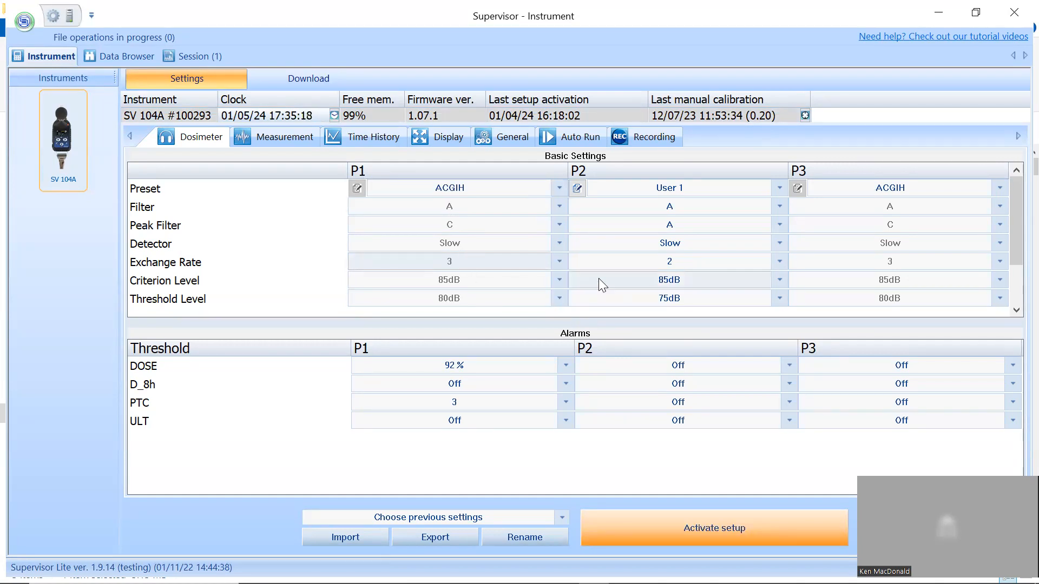
# - Examine the preset, Filter and Exchange Rate choices for profile P2 while keeping the User 1 preset
pyautogui.click(777, 190)
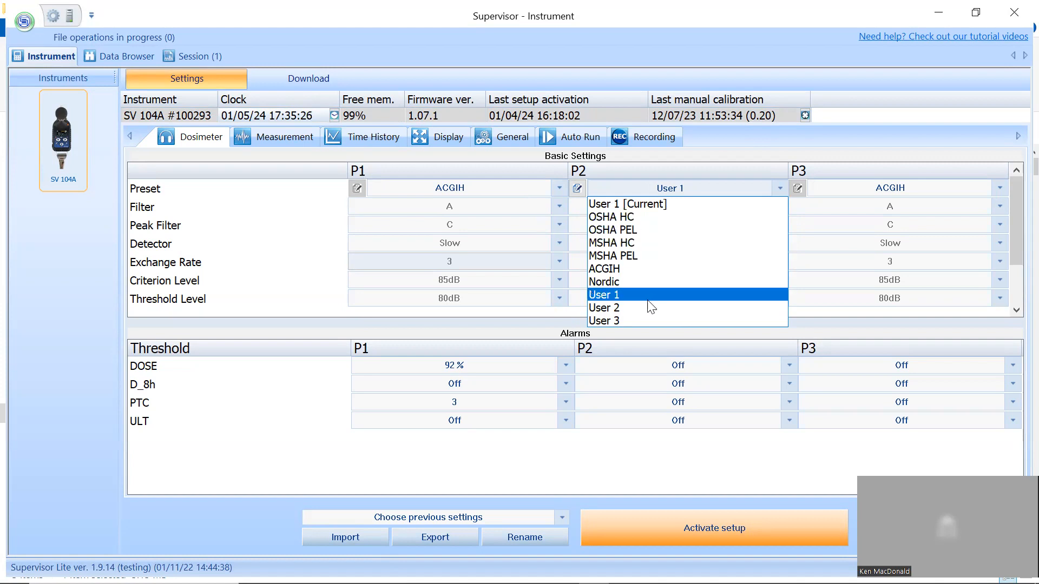
pyautogui.click(620, 294)
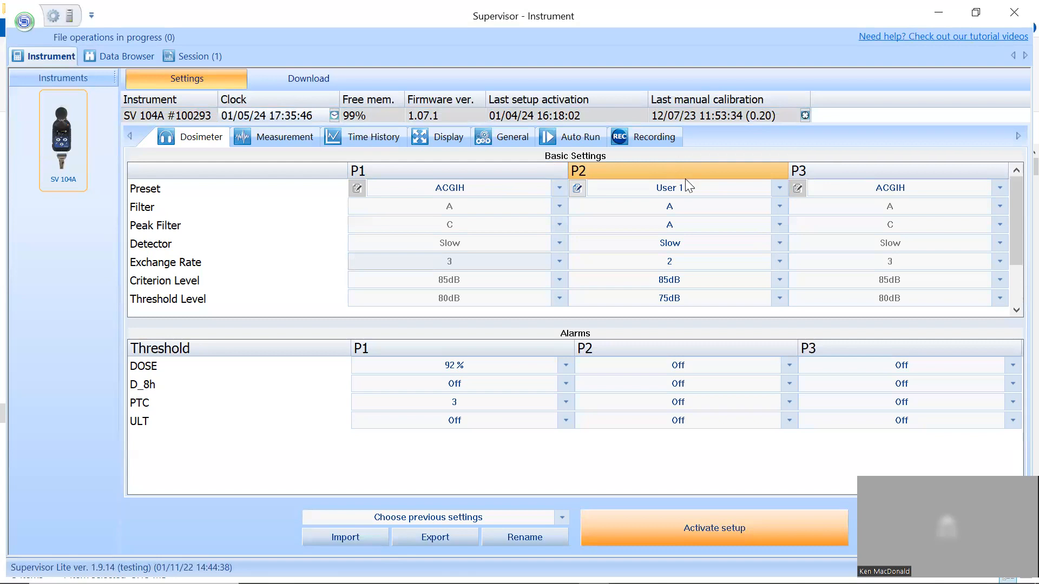
pyautogui.click(774, 190)
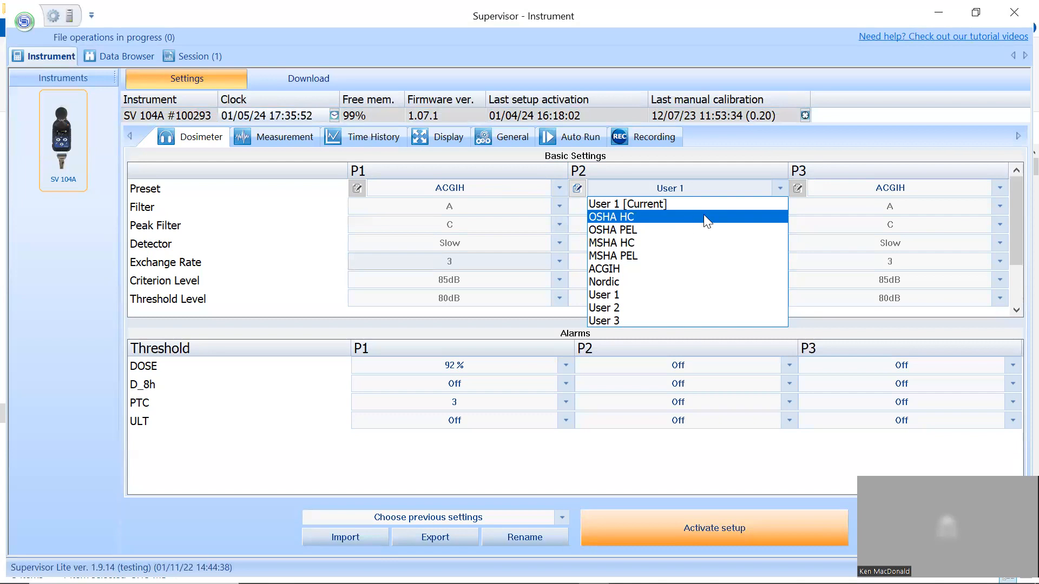
pyautogui.click(652, 294)
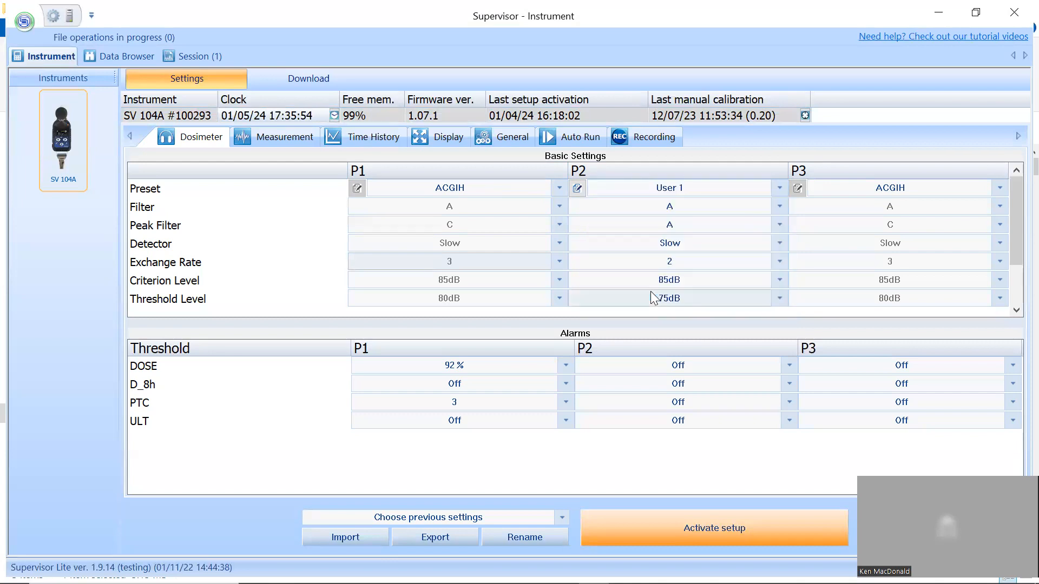
pyautogui.click(777, 205)
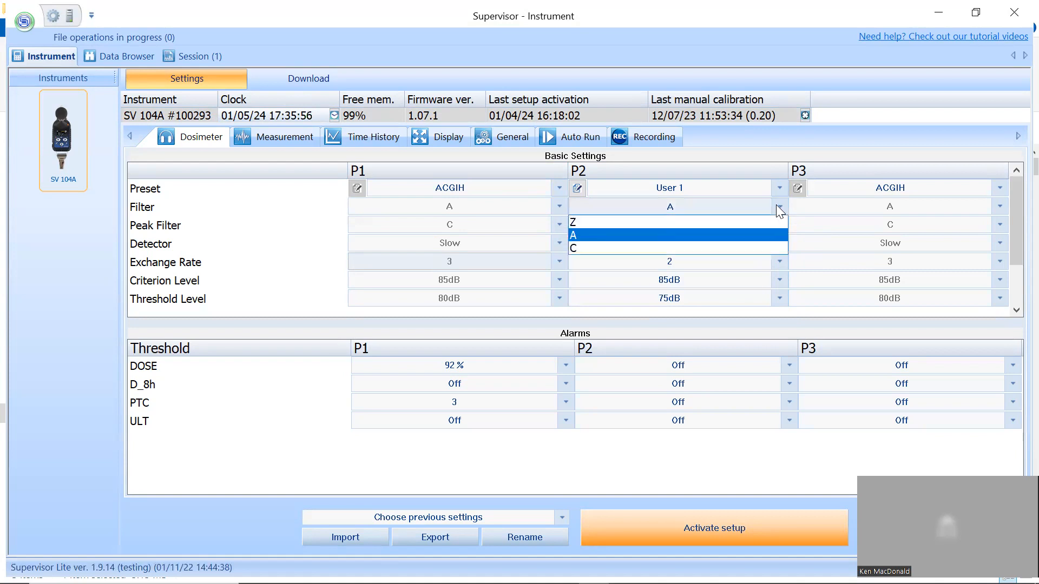
pyautogui.click(778, 259)
pyautogui.click(778, 258)
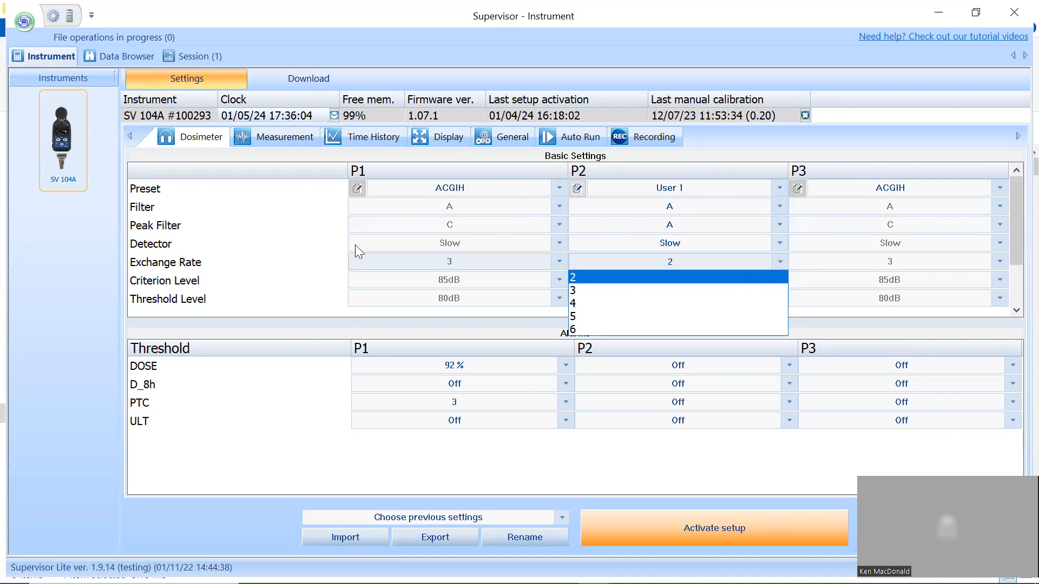
pyautogui.click(312, 326)
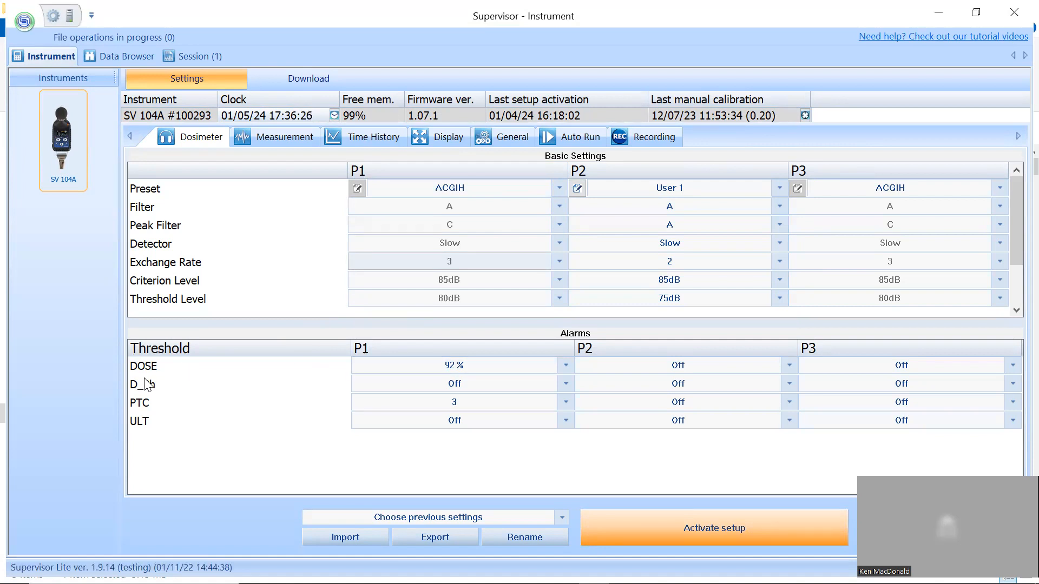
# - Set the DOSE alarm threshold of profile P1 to 100 %
pyautogui.click(566, 366)
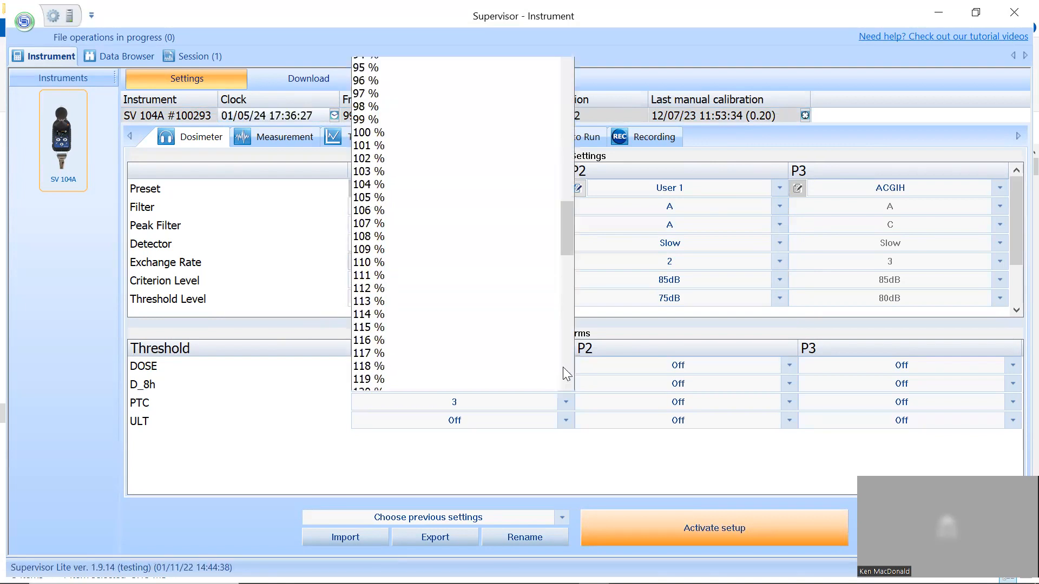
pyautogui.click(398, 114)
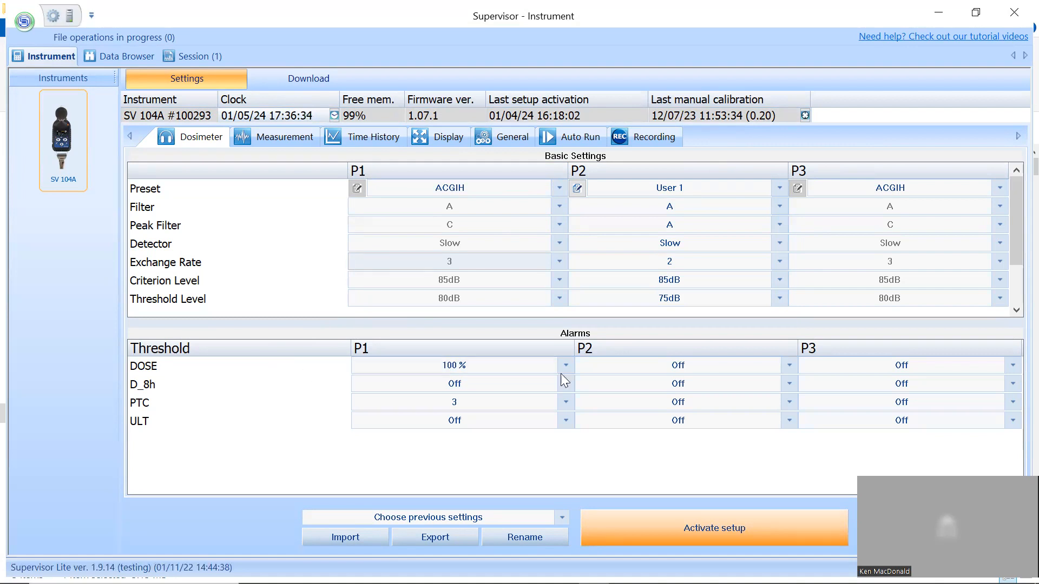
pyautogui.click(562, 359)
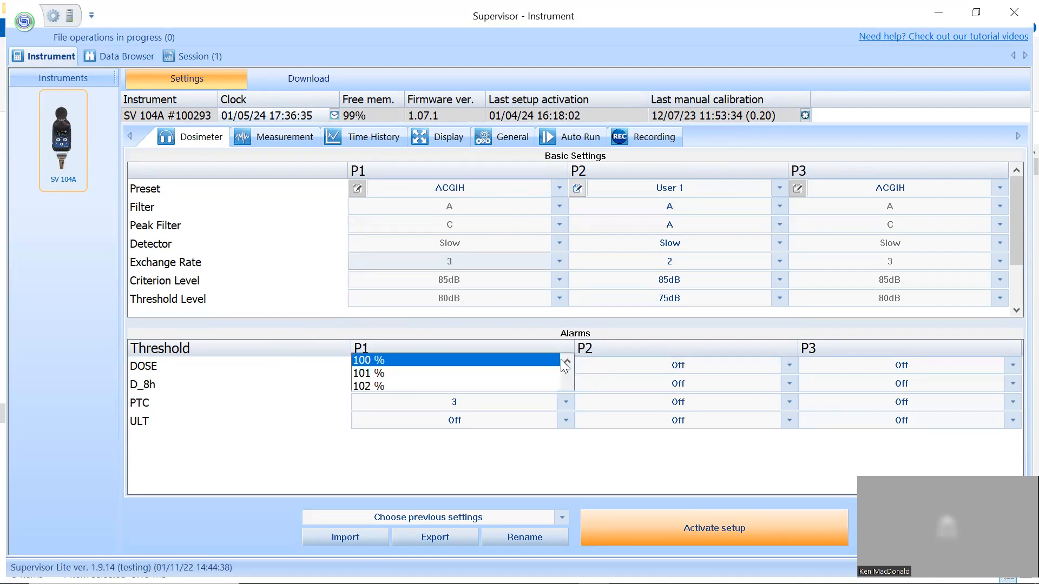
pyautogui.click(249, 388)
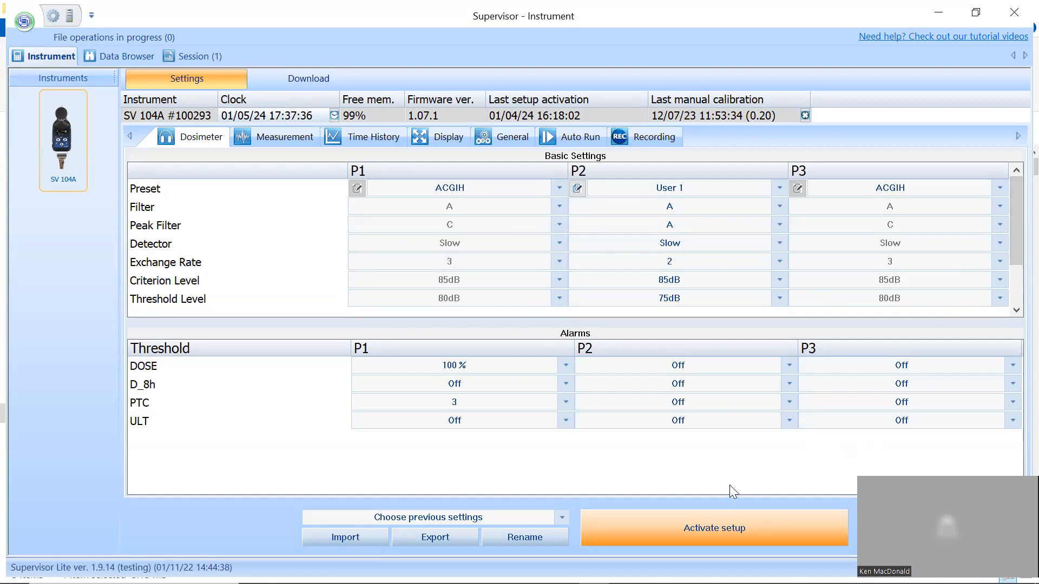
# - Activate the edited setup on the instrument and look over the list of previous settings without loading one
pyautogui.click(716, 520)
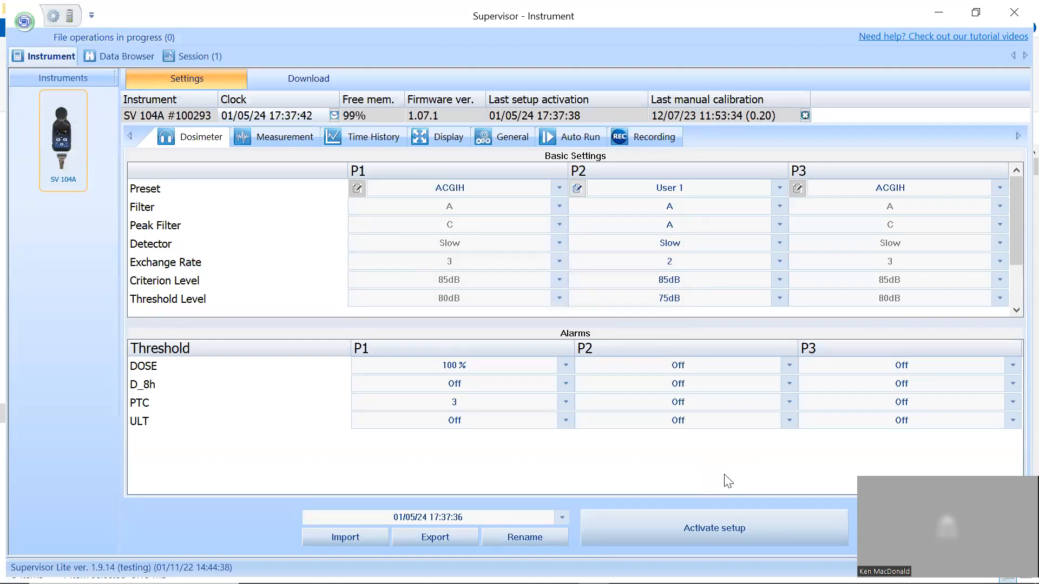
pyautogui.click(561, 517)
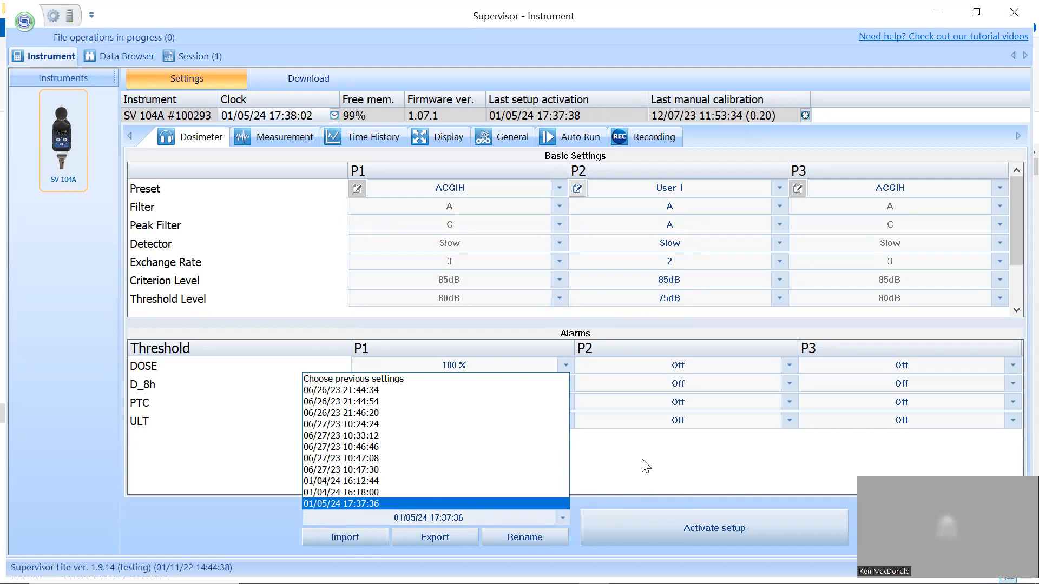
pyautogui.click(184, 475)
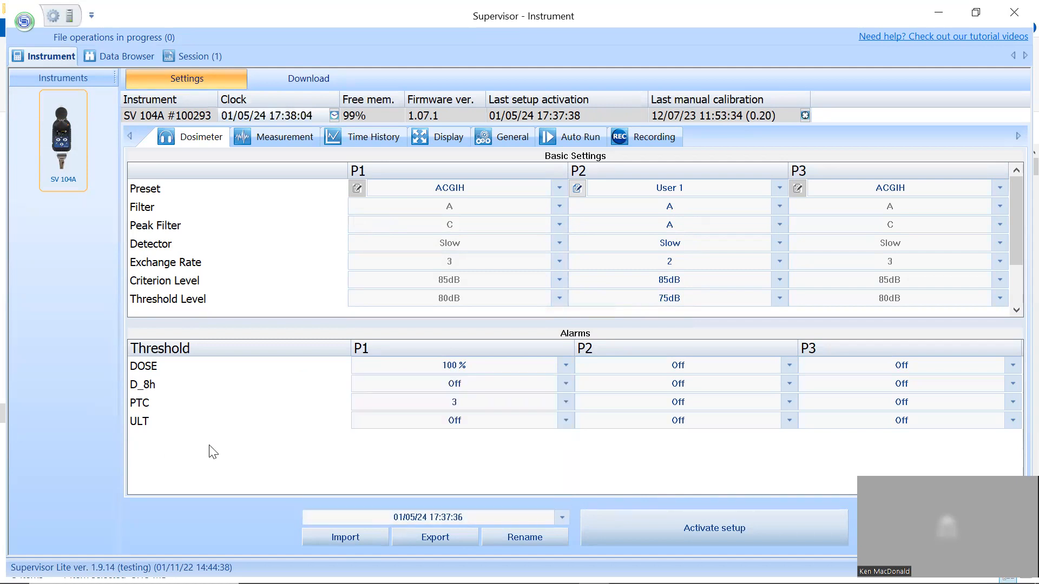
# - Review the Measurement Function and Start Sync. choices in the measurement settings, keeping Dosimeter and 1m
pyautogui.click(256, 139)
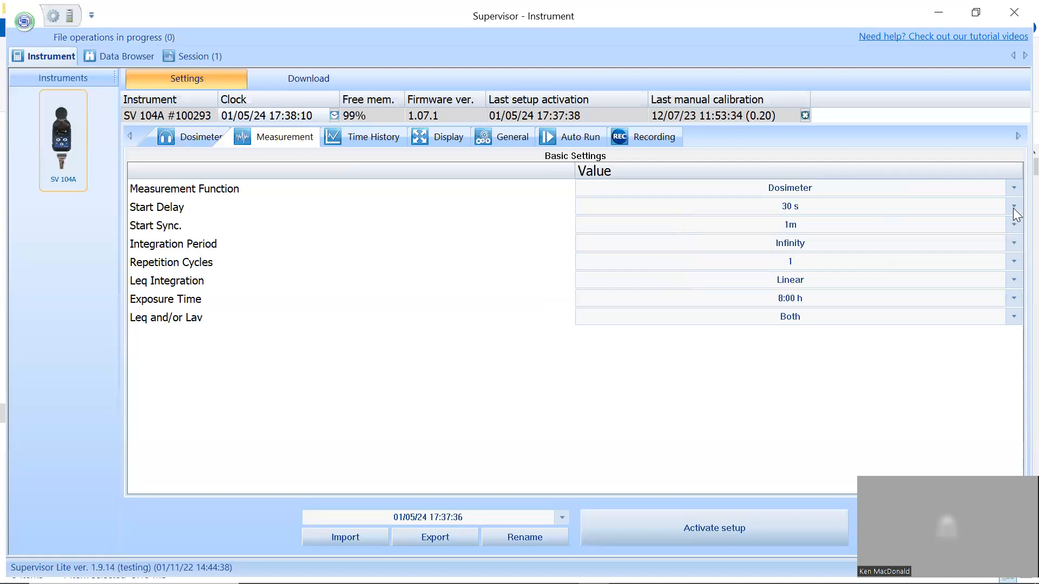
pyautogui.click(1011, 187)
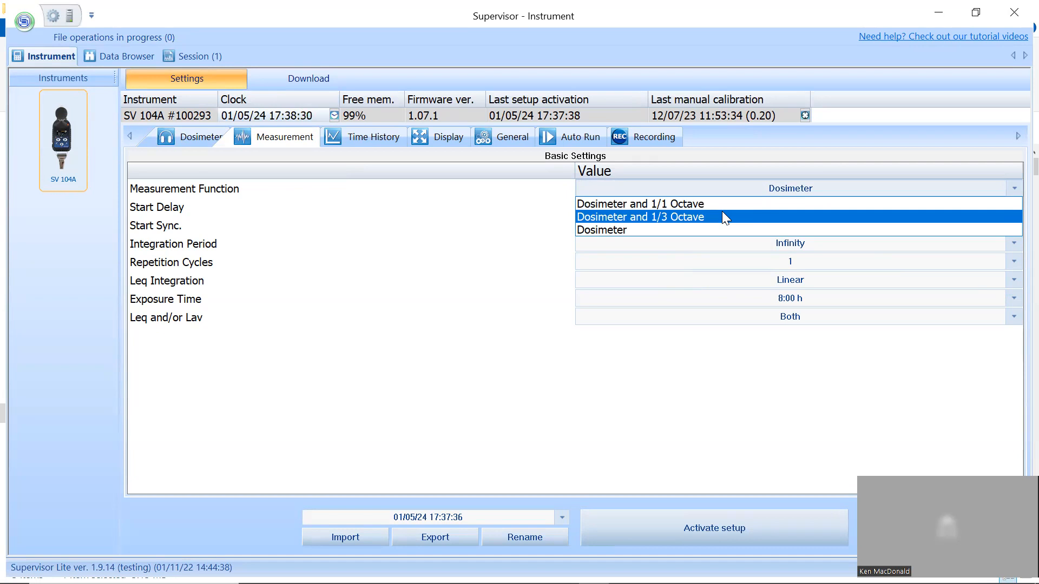
pyautogui.click(719, 232)
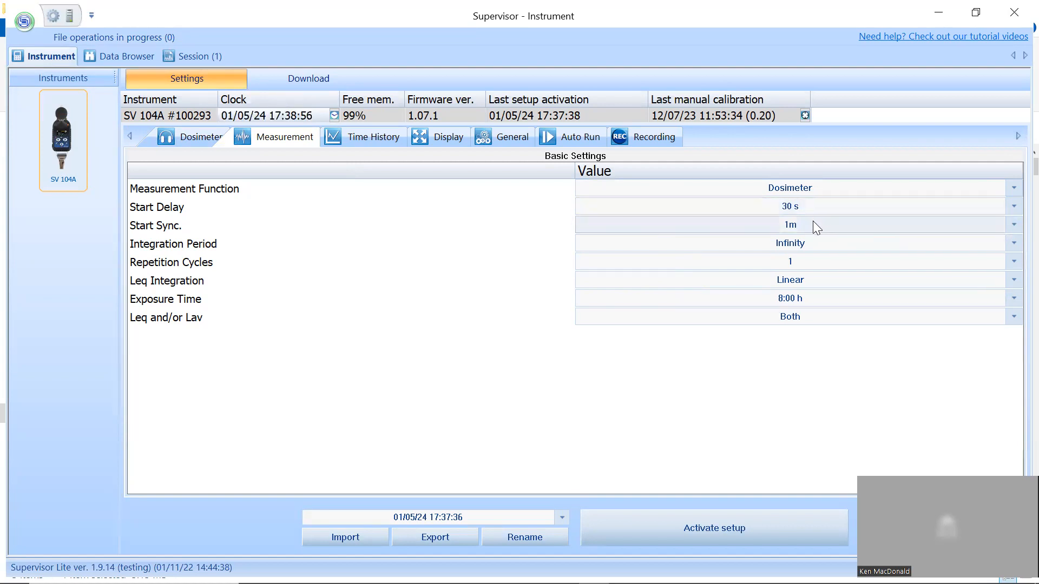
pyautogui.click(948, 229)
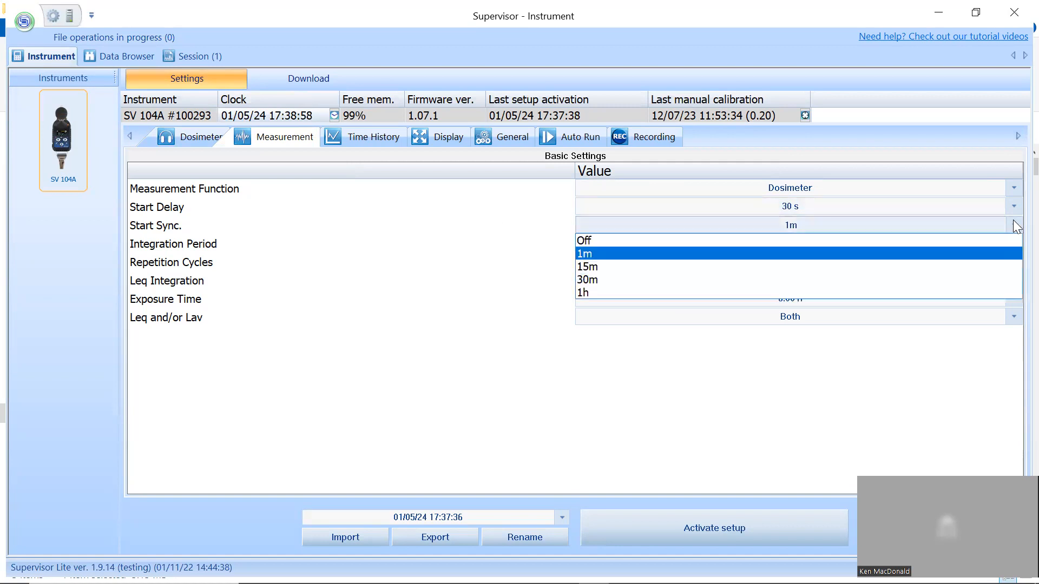
pyautogui.click(643, 254)
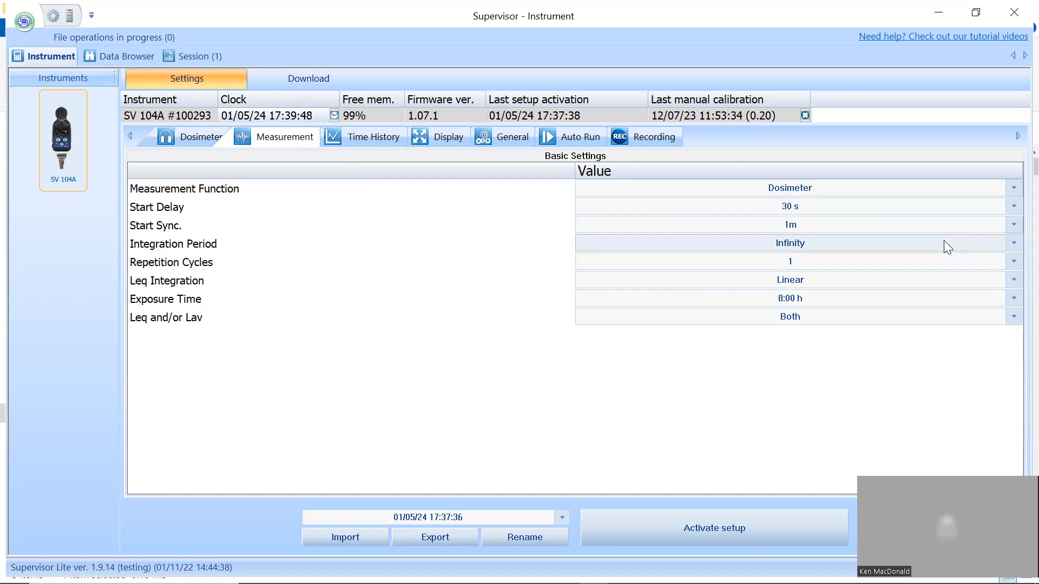
# - Set the measurement's Integration Period to 1 h and view the available Repetition Cycles without choosing a new number
pyautogui.click(1014, 243)
pyautogui.scroll(-18, 930, 232)
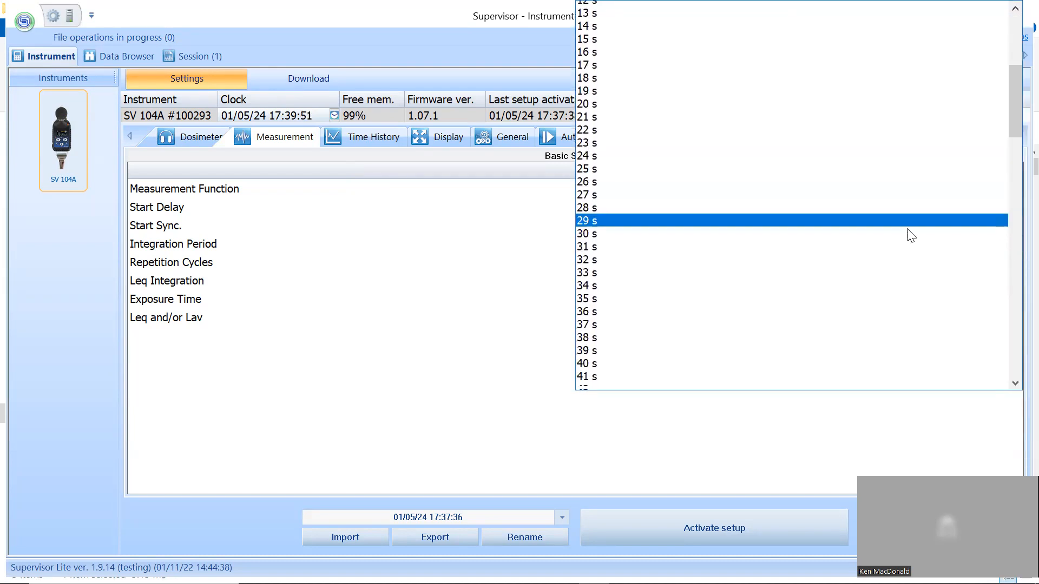
pyautogui.scroll(-5, 817, 252)
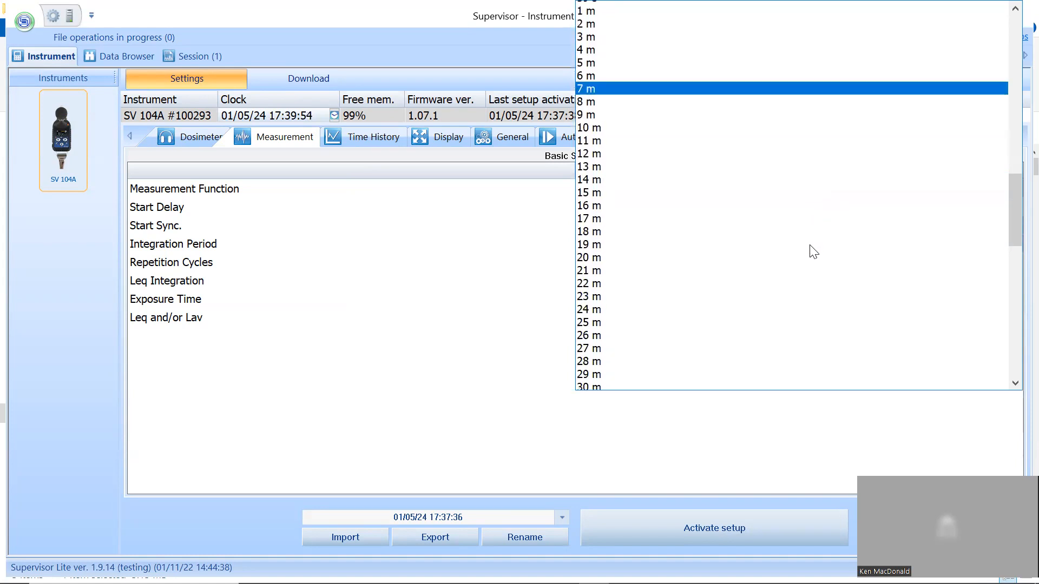
pyautogui.moveTo(1011, 237); pyautogui.dragTo(1003, 367)
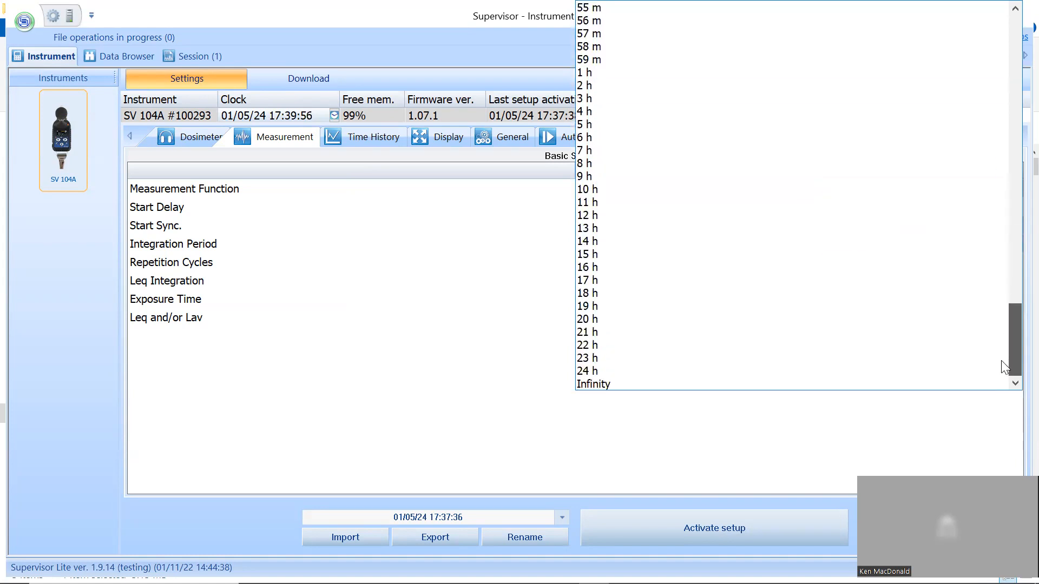
pyautogui.click(594, 73)
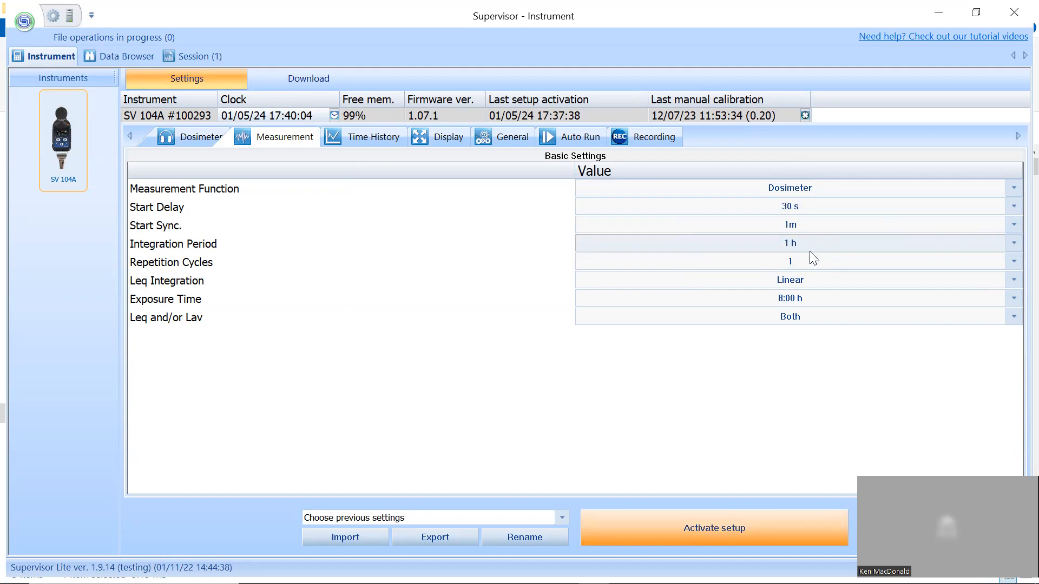
pyautogui.click(1009, 257)
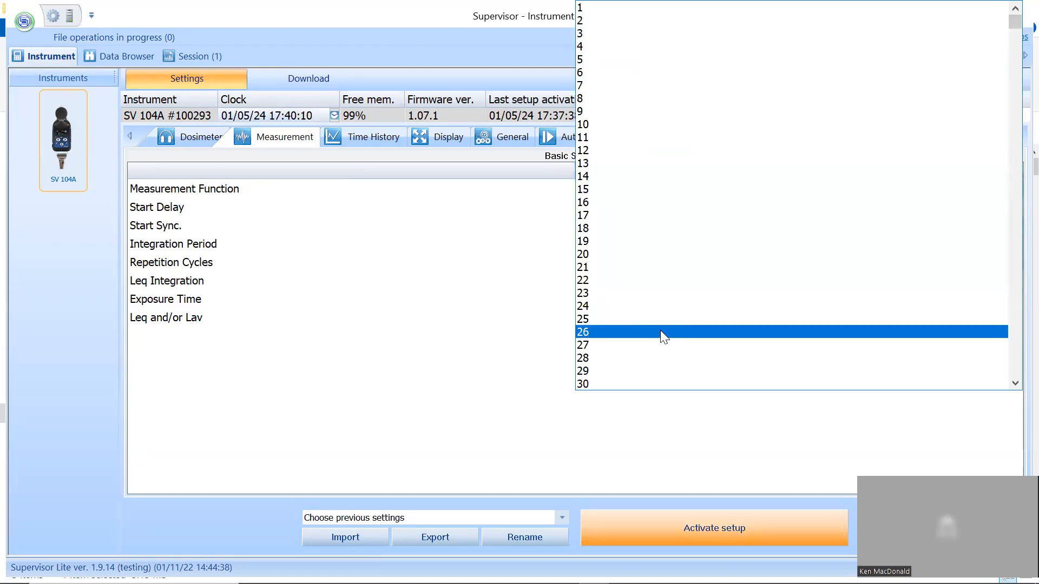
pyautogui.click(902, 450)
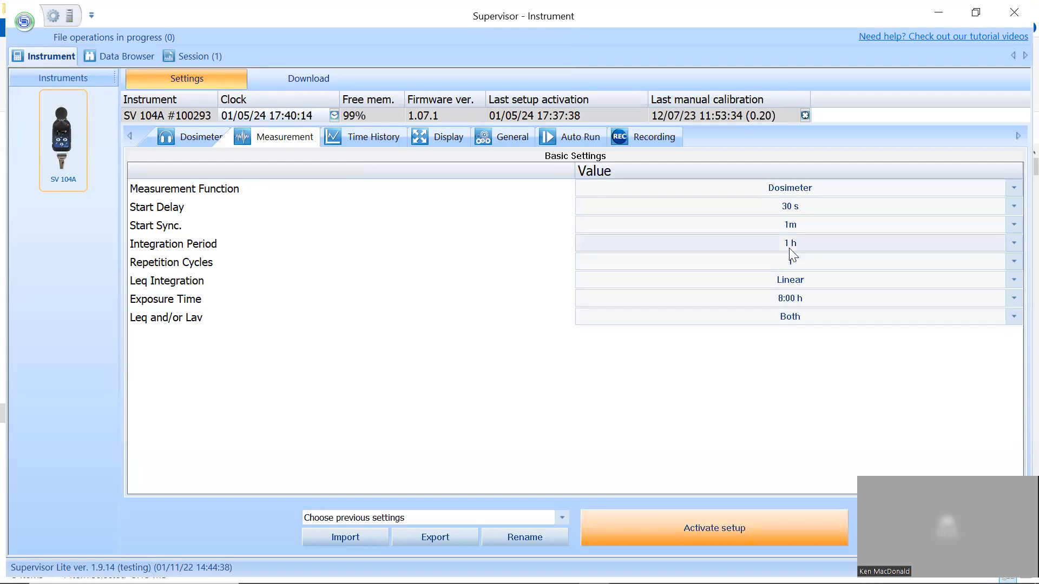
# - Set the measurement's Integration Period to Infinity
pyautogui.click(1013, 243)
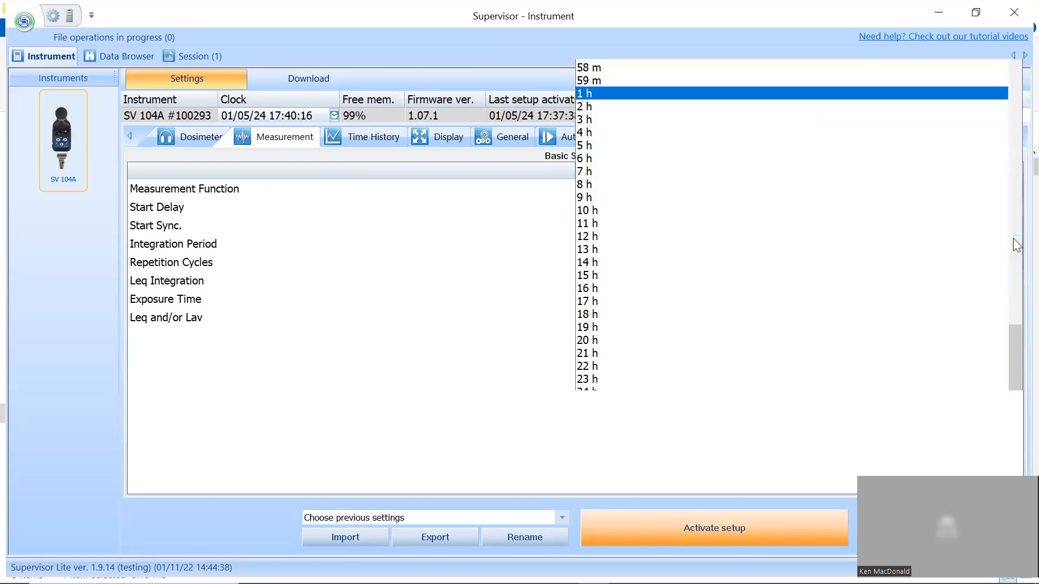
pyautogui.scroll(-1, 1014, 265)
pyautogui.moveTo(1016, 323); pyautogui.dragTo(969, 18)
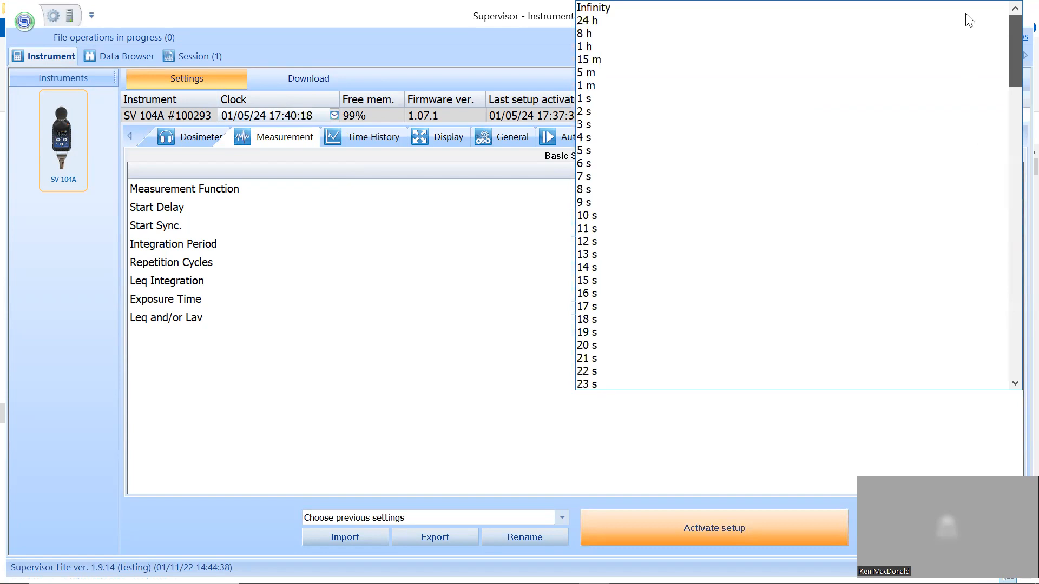
pyautogui.click(667, 11)
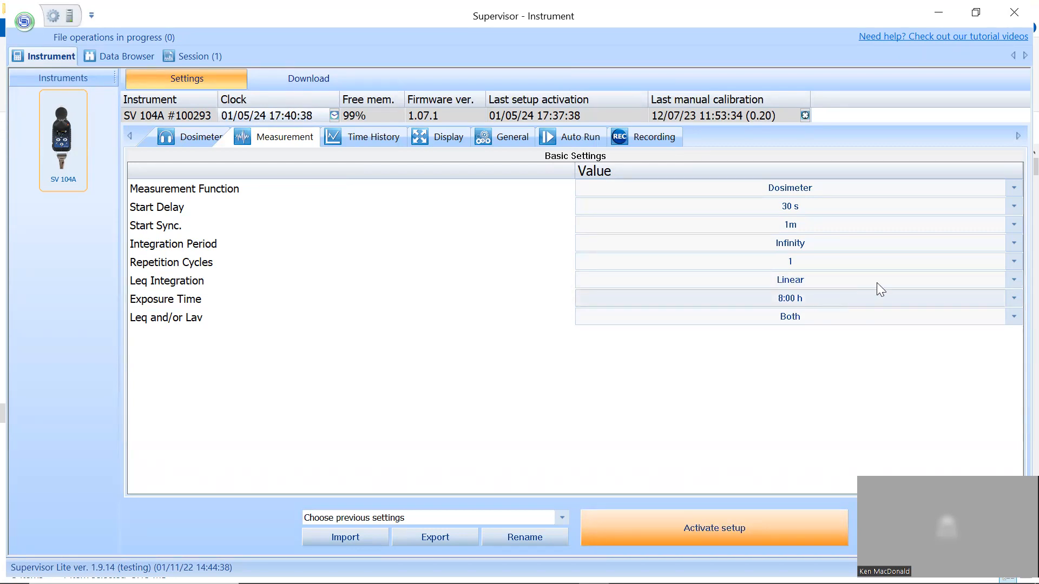
# - Set the measurement's Exposure Time to 12:00 h
pyautogui.click(1013, 298)
pyautogui.scroll(-4, 965, 202)
pyautogui.moveTo(1014, 289); pyautogui.dragTo(1010, 383)
pyautogui.click(777, 384)
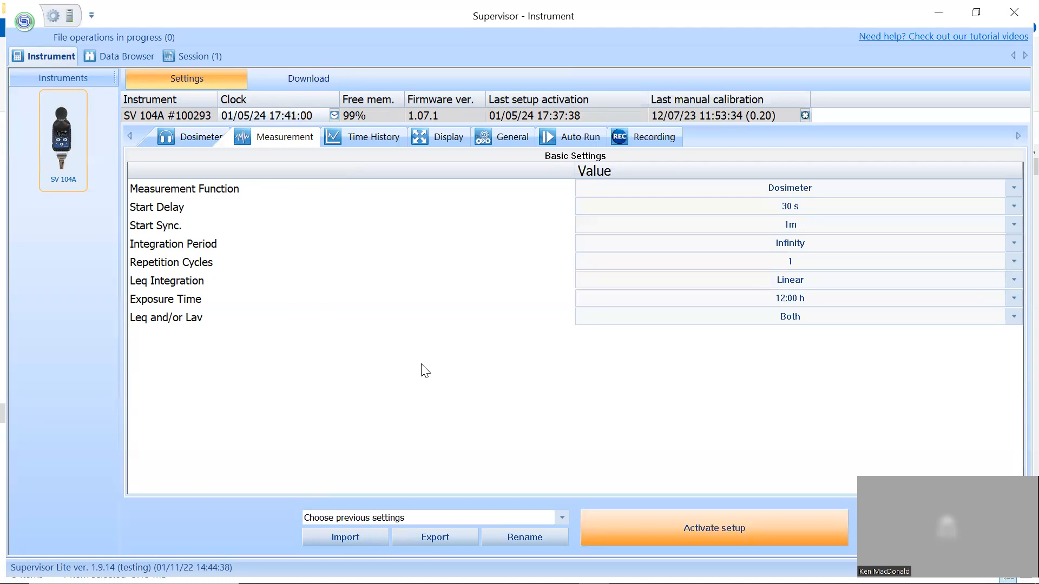
# - Switch the time history logger off and back on, and set its Logger Step to 1 s
pyautogui.click(373, 145)
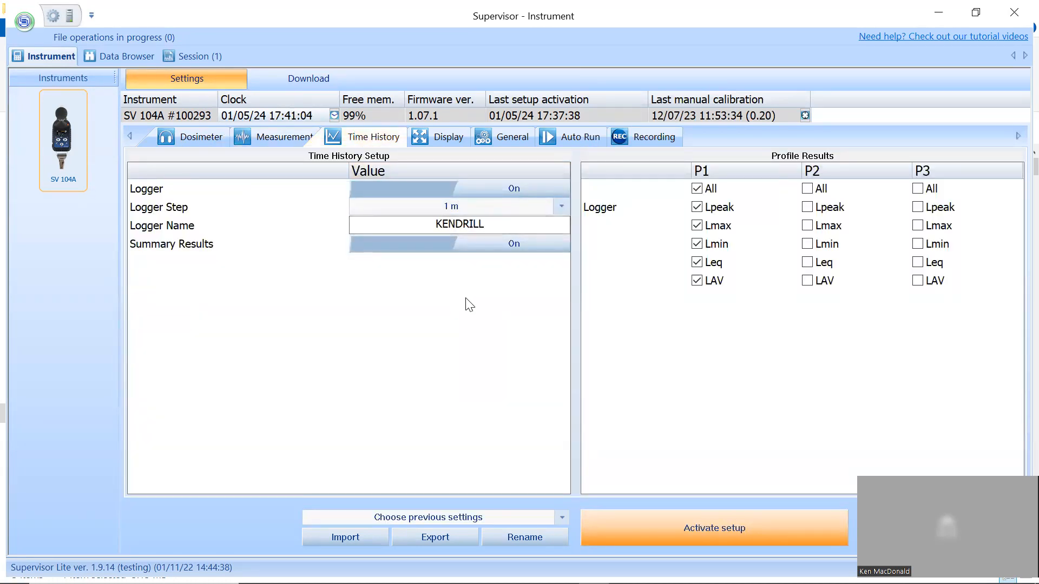
pyautogui.click(439, 189)
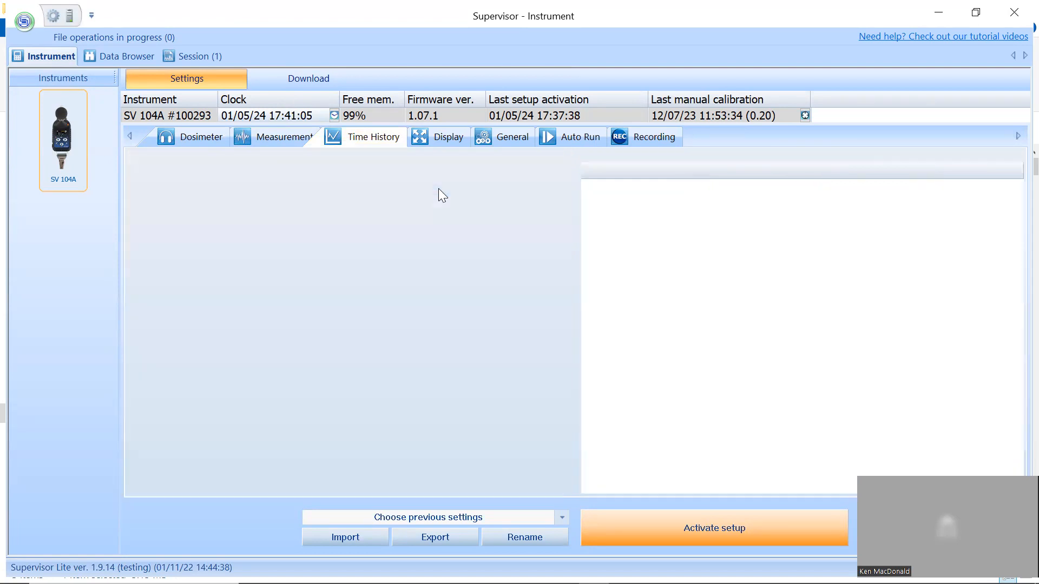
pyautogui.click(438, 188)
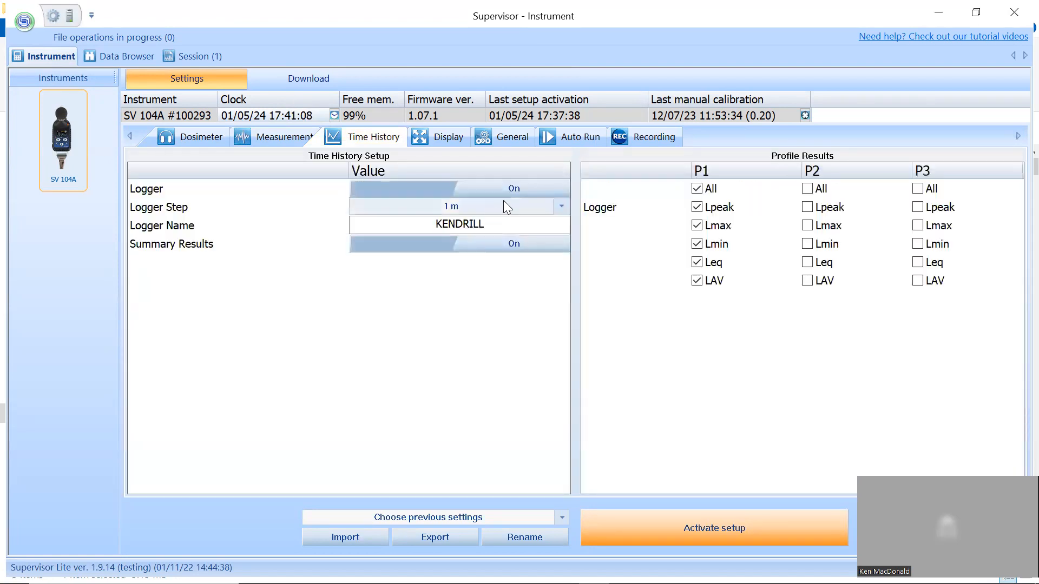
pyautogui.click(563, 208)
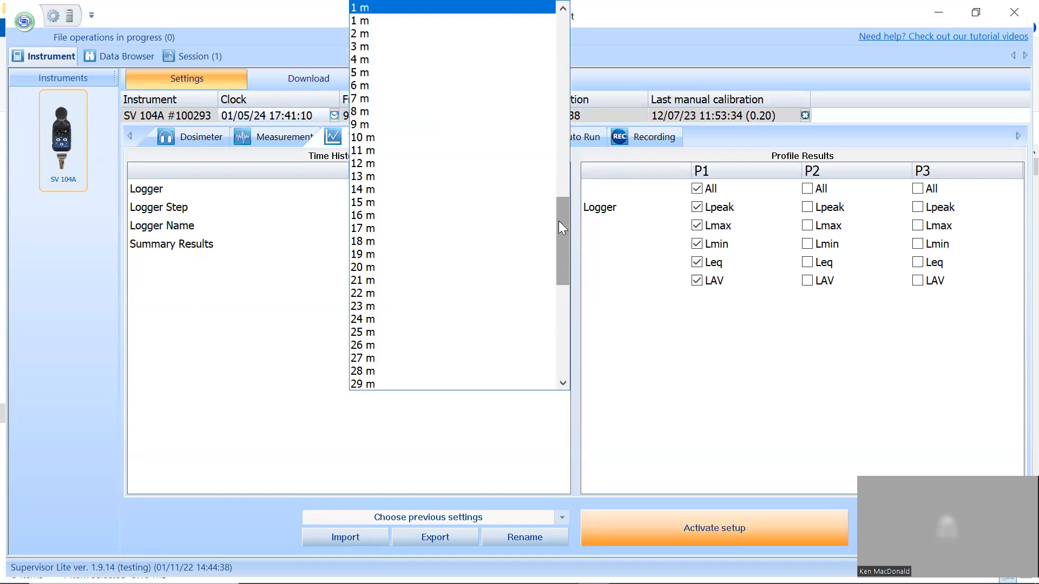
pyautogui.moveTo(560, 232); pyautogui.dragTo(565, 43)
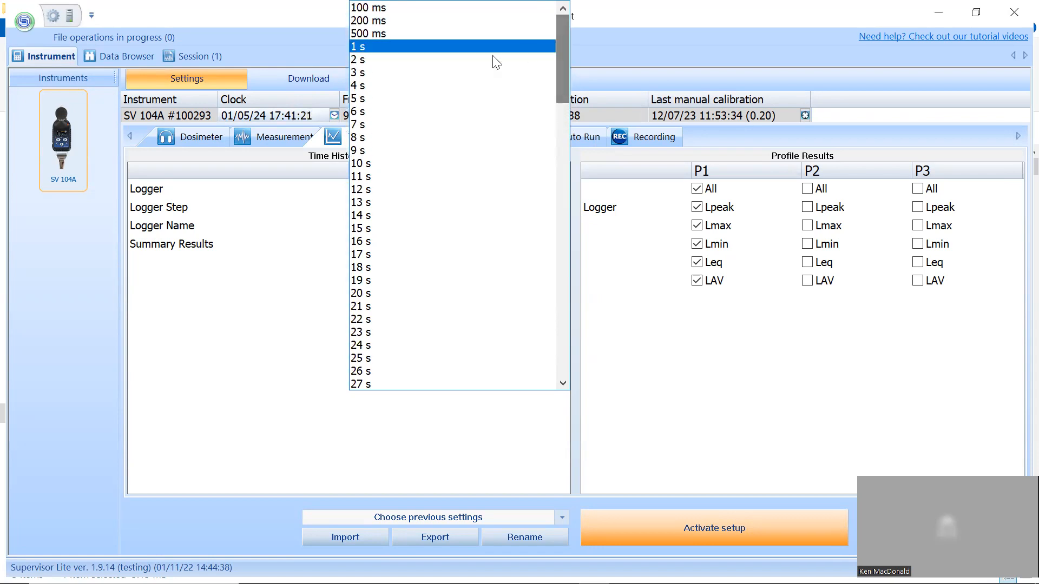
pyautogui.click(398, 45)
# - Replace the Logger Name in the time history setup with the operator's first name
pyautogui.click(499, 224)
pyautogui.press('BackSpace')
pyautogui.press('BackSpace')
pyautogui.press('BackSpace')
pyautogui.press('BackSpace')
pyautogui.press('BackSpace')
pyautogui.press('BackSpace')
pyautogui.press('BackSpace')
pyautogui.press('BackSpace')
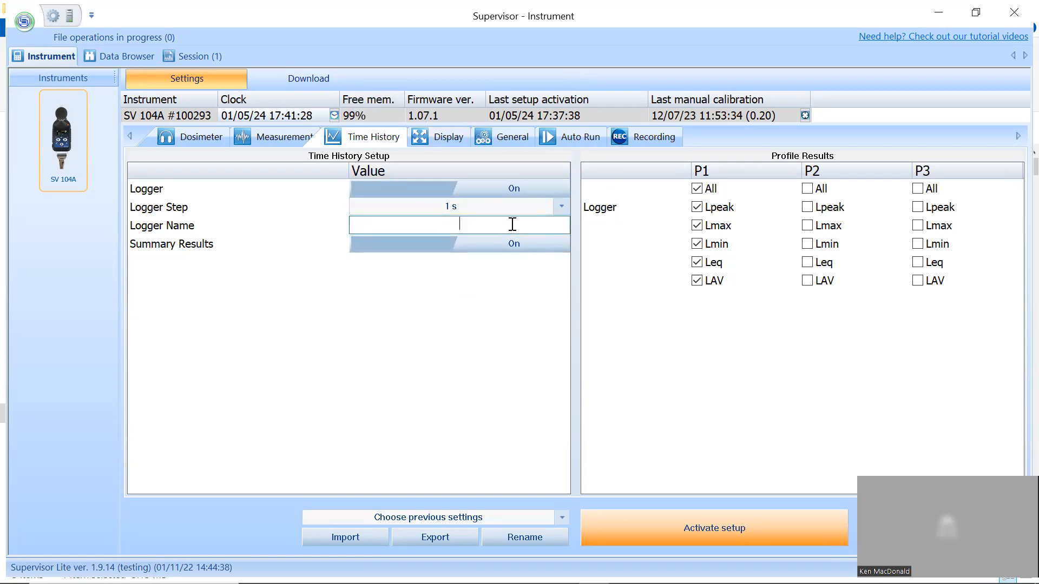
pyautogui.write('KEN')
pyautogui.click(506, 225)
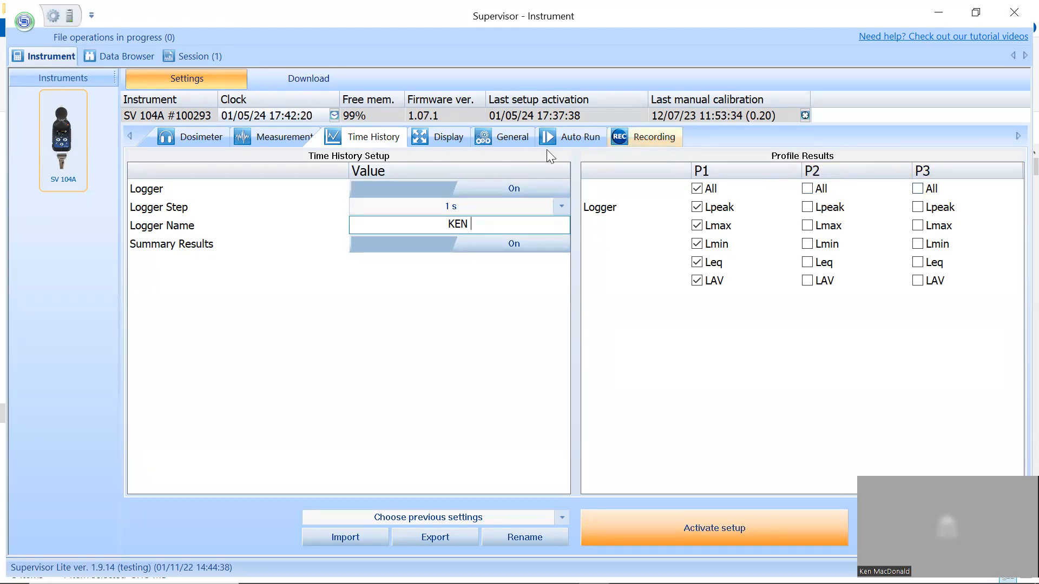
# - Exclude Profile 2 and Profile 3 from the instrument's display profiles, leaving only Profile 1 selected
pyautogui.click(446, 138)
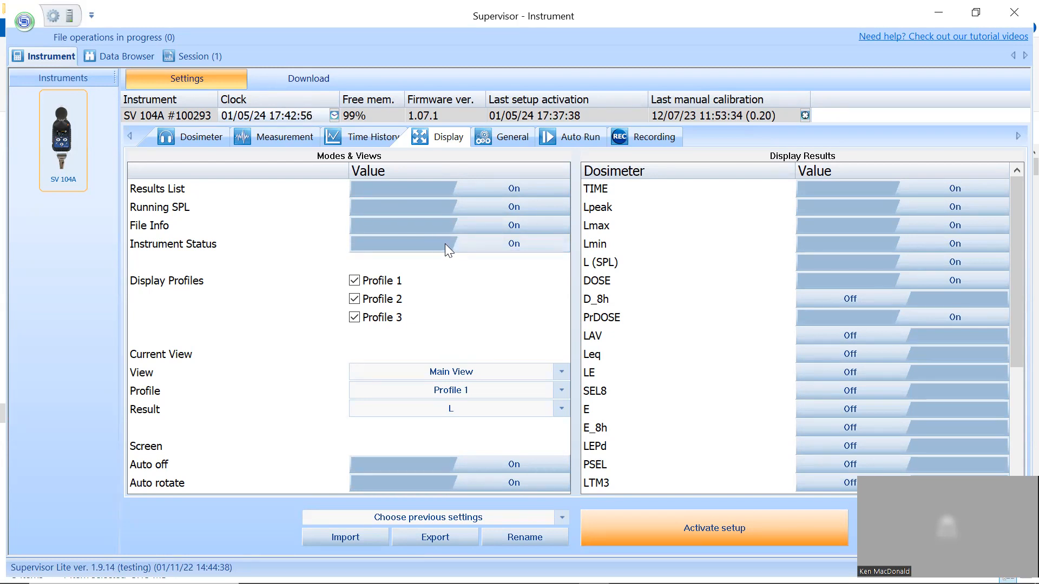
pyautogui.click(354, 299)
pyautogui.click(355, 318)
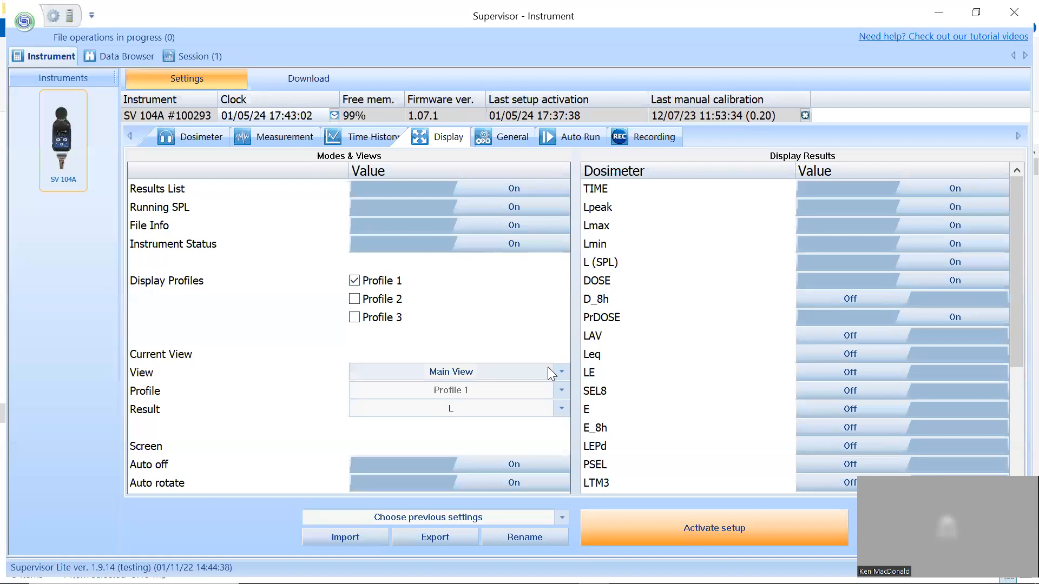
# - Review the View and Result choices for the display's current view, picking Main View and no new result
pyautogui.click(561, 373)
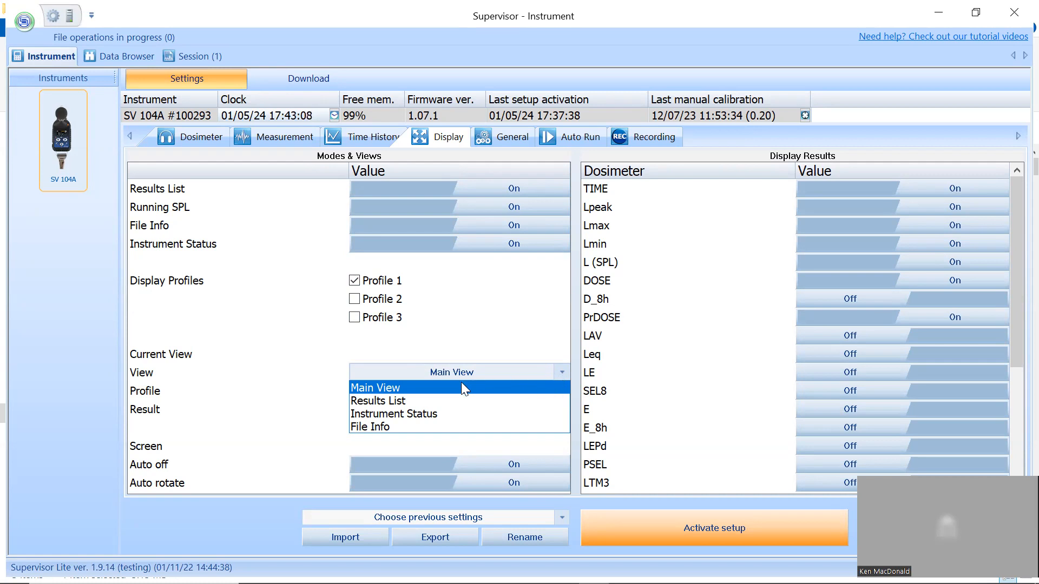
pyautogui.click(400, 389)
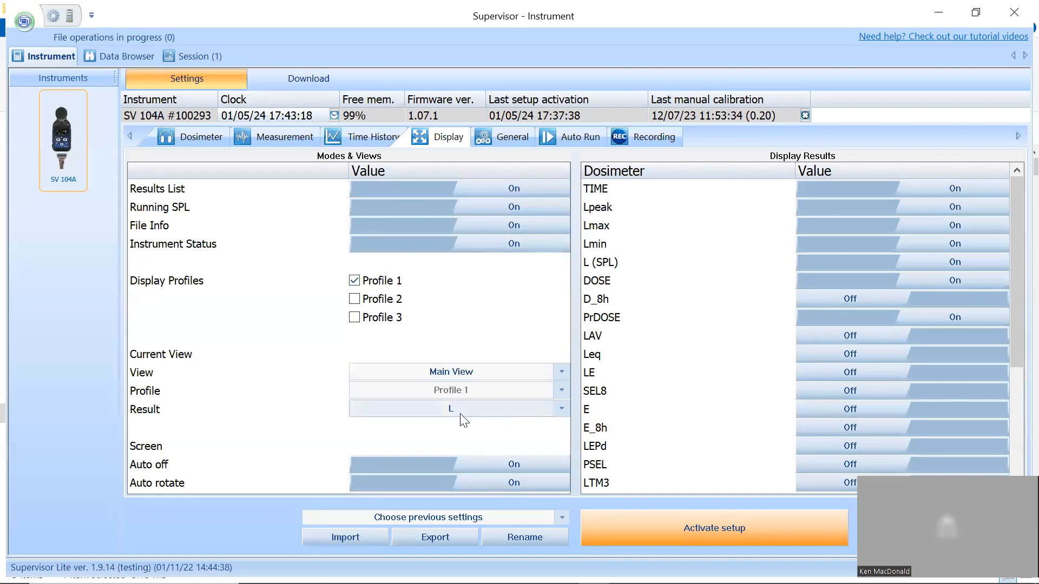
pyautogui.click(559, 406)
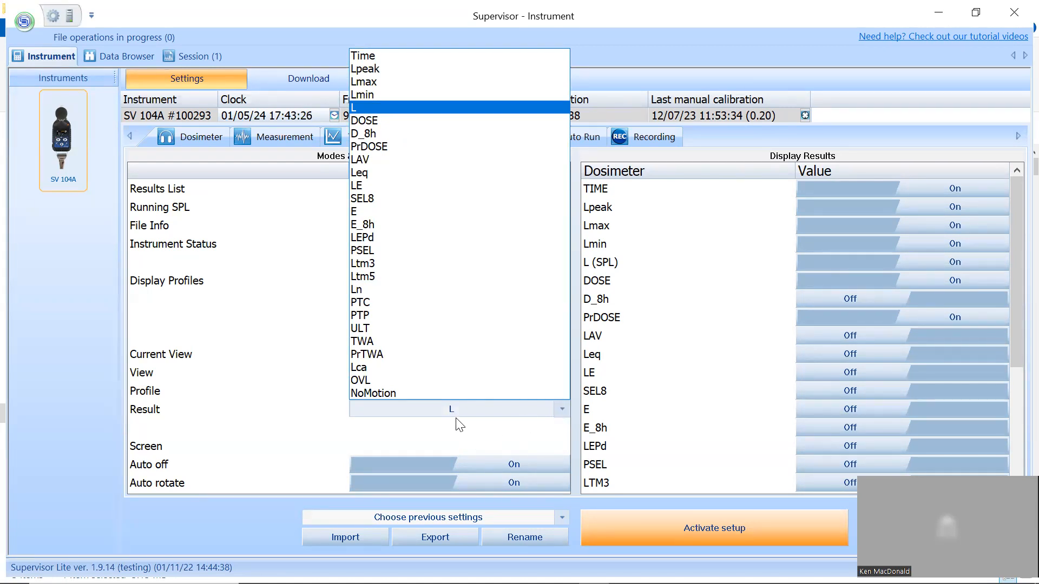
pyautogui.click(466, 433)
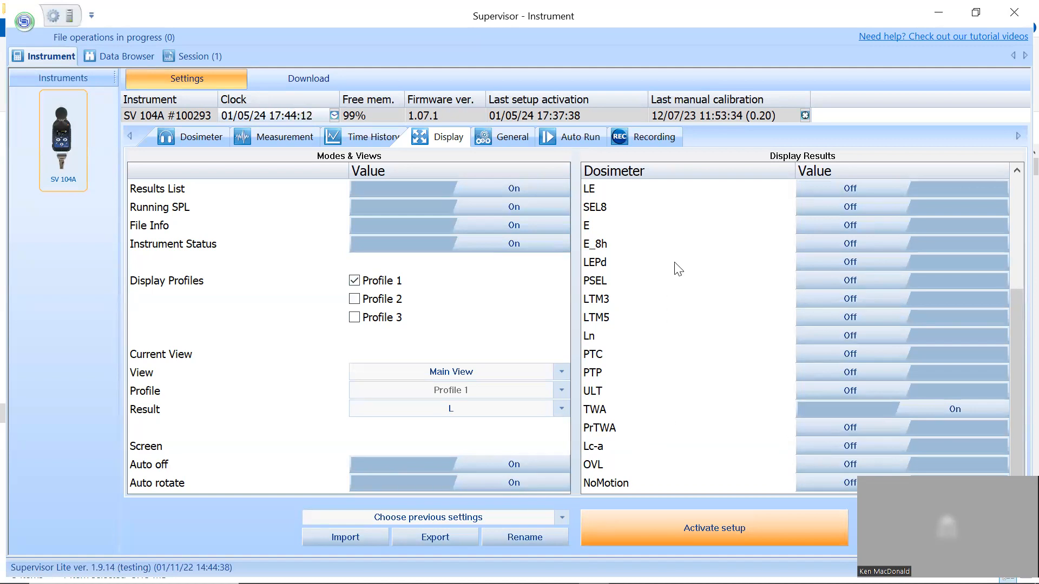
# - Turn off Lmin and turn on D_8h and Leq in the dosimeter's display results
pyautogui.scroll(4, 679, 269)
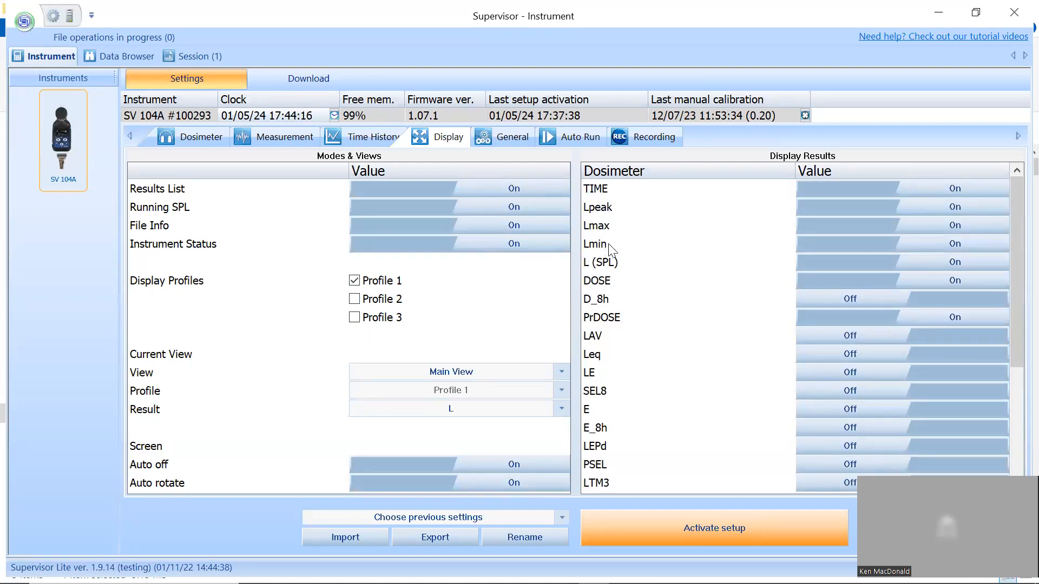
pyautogui.click(885, 243)
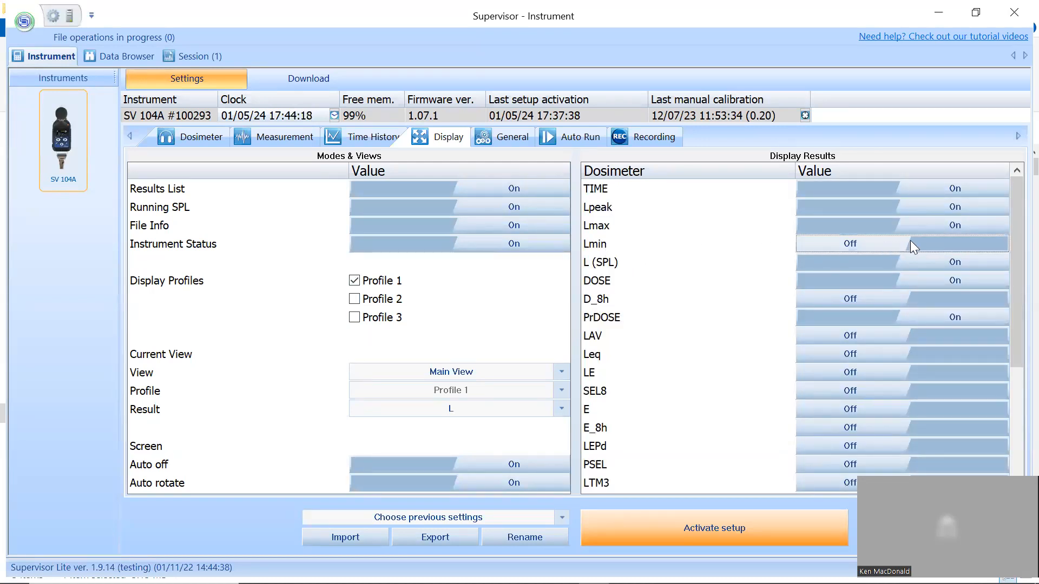
pyautogui.click(892, 241)
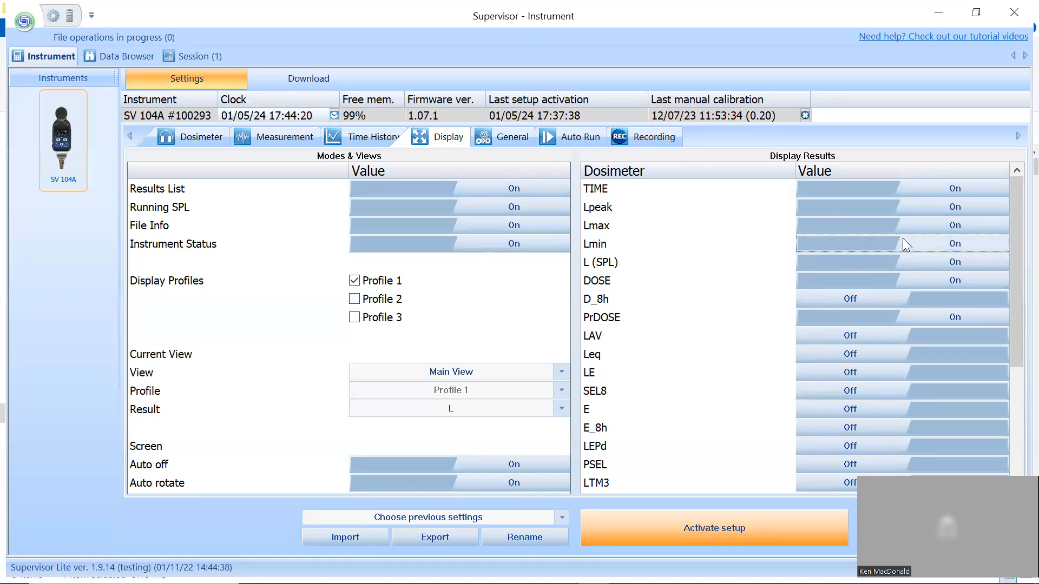
pyautogui.click(903, 238)
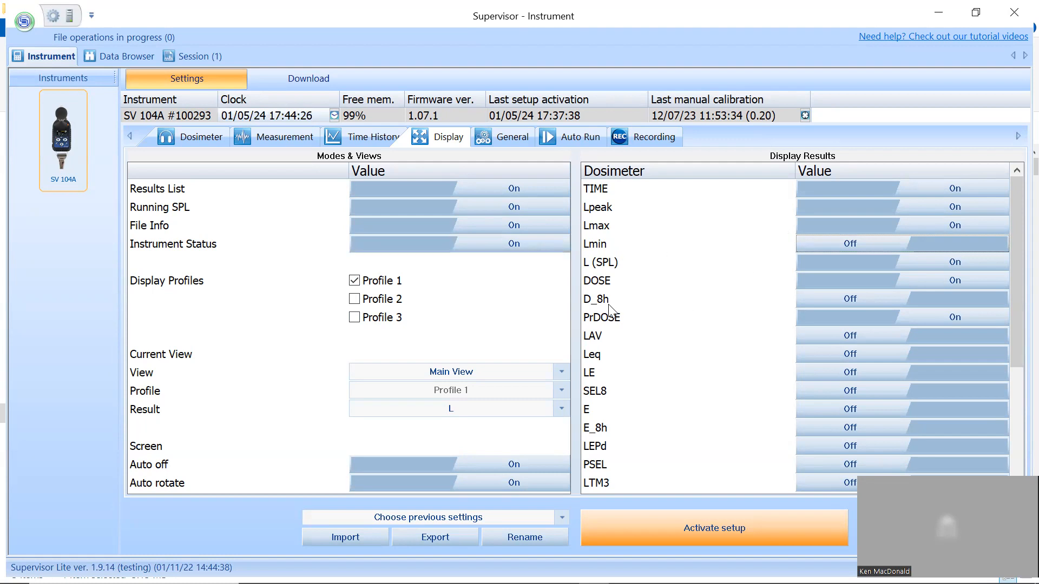
pyautogui.click(826, 297)
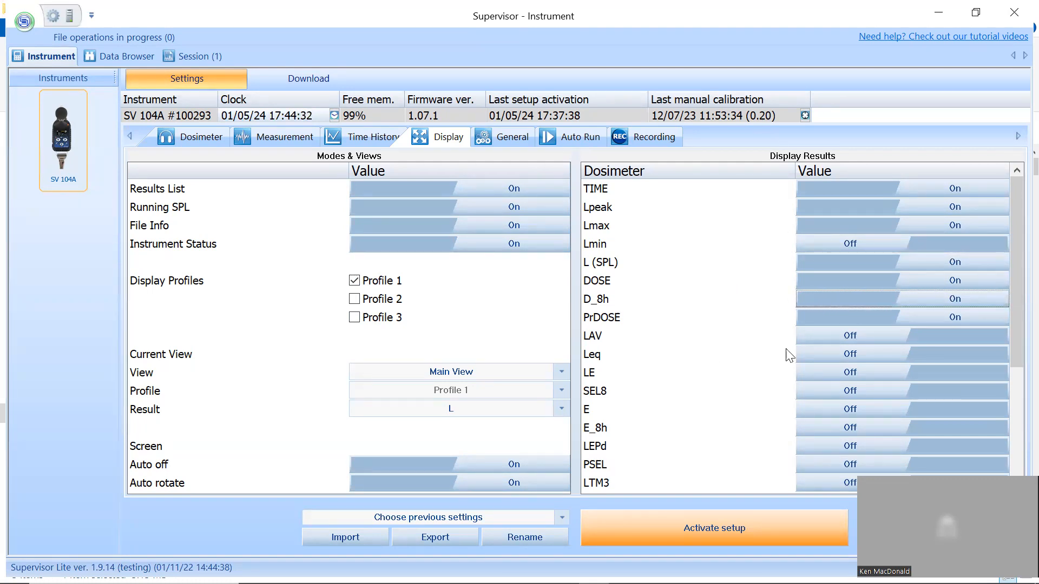
pyautogui.click(843, 356)
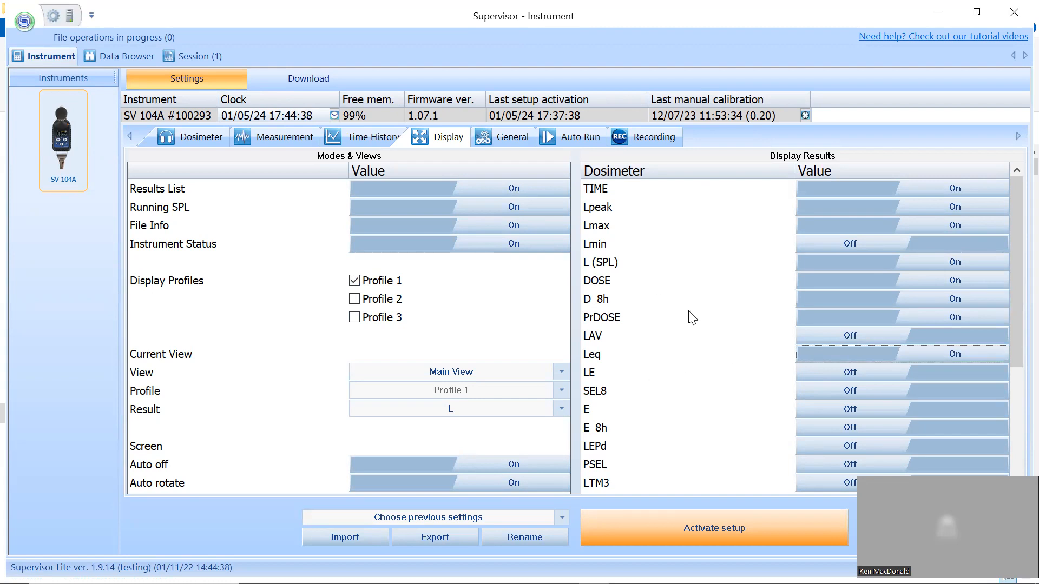
# - Look through the available calibration levels in the general settings without choosing a new one
pyautogui.click(499, 131)
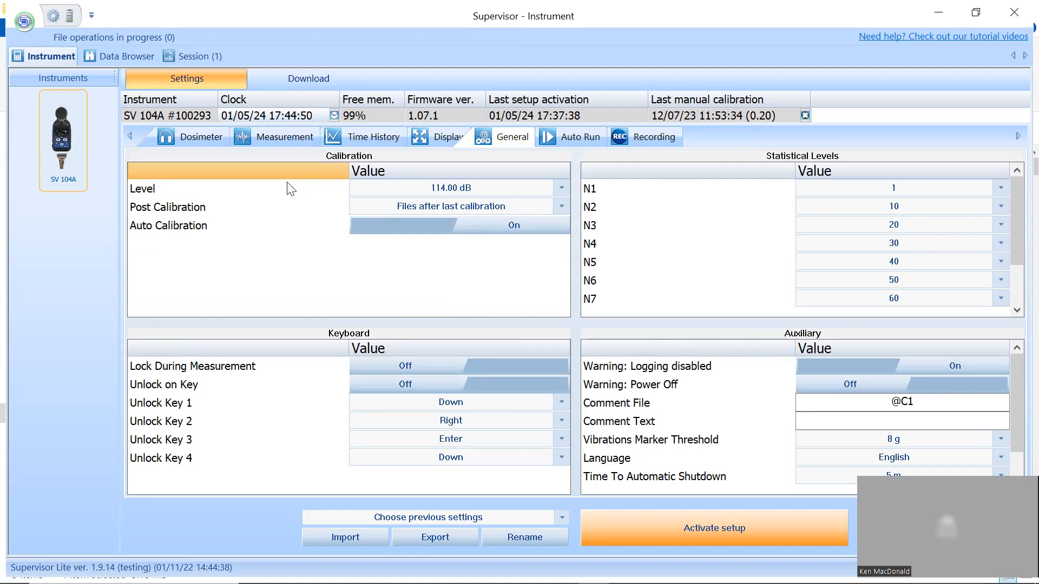
pyautogui.click(559, 188)
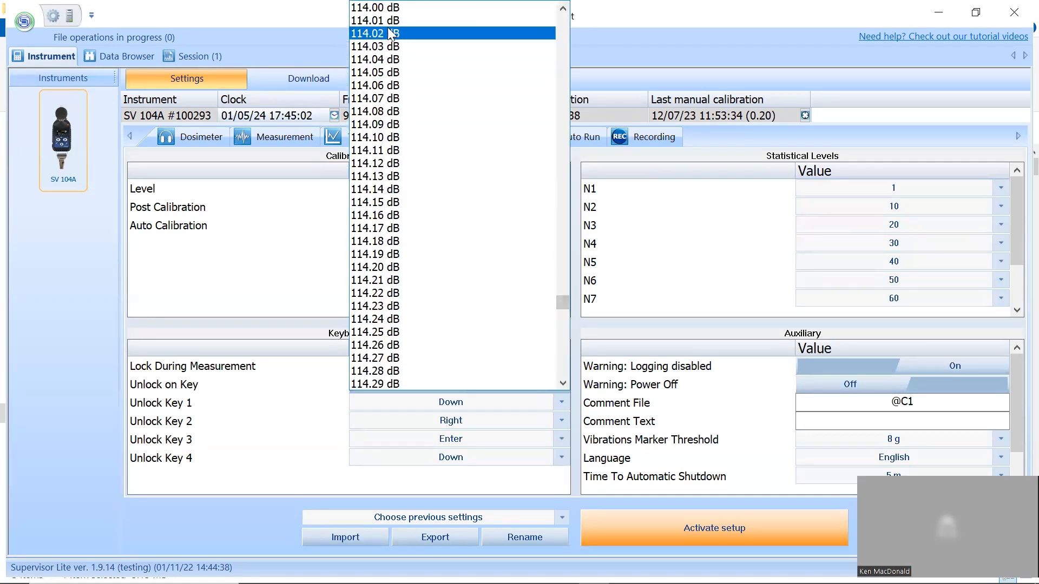
pyautogui.click(258, 284)
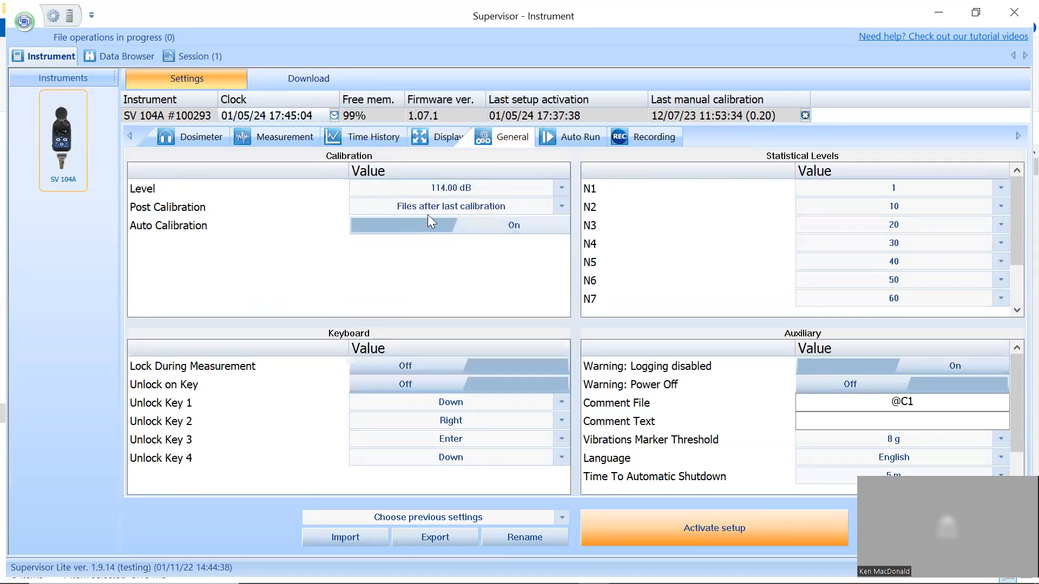
pyautogui.click(560, 186)
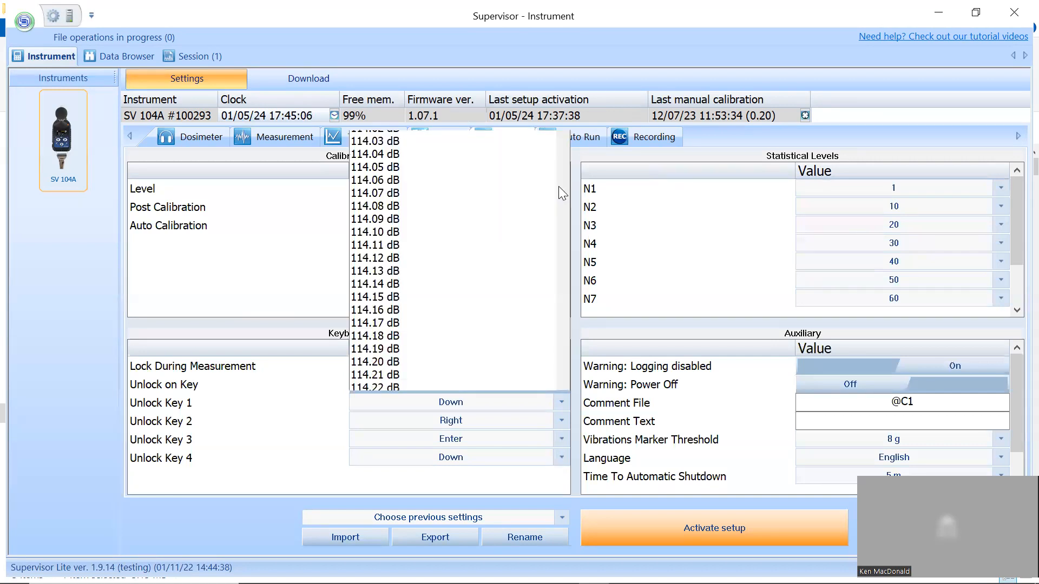
pyautogui.moveTo(563, 301); pyautogui.dragTo(557, 110)
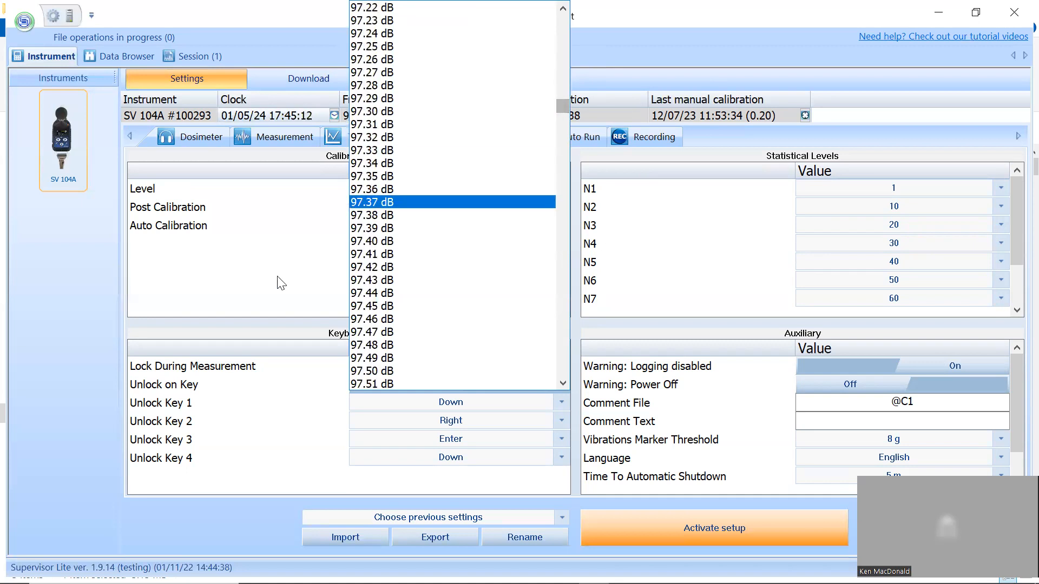
pyautogui.click(263, 290)
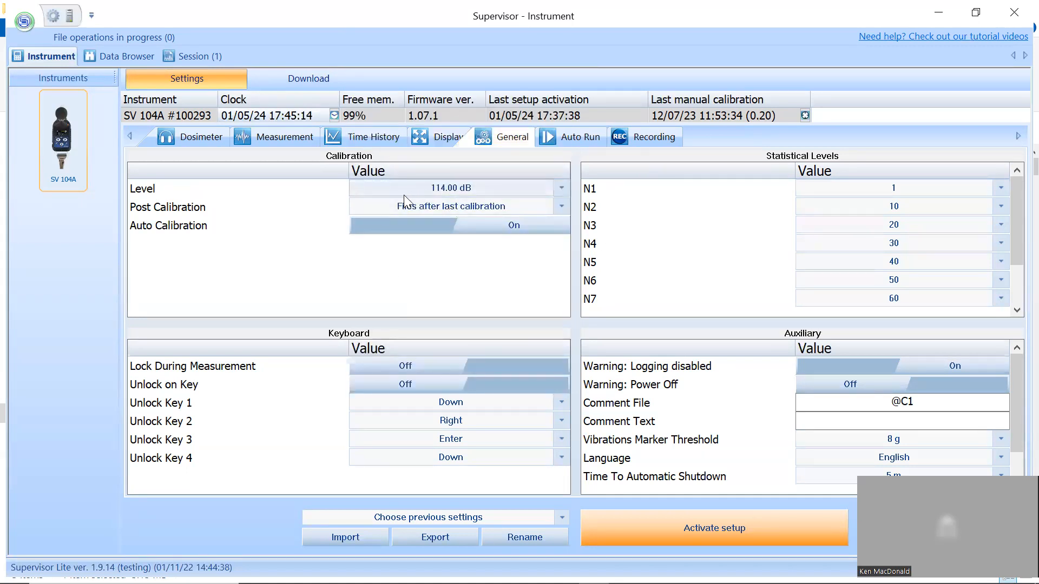
# - Set Post Calibration to Last file, and switch Auto Calibration off and back on
pyautogui.click(561, 206)
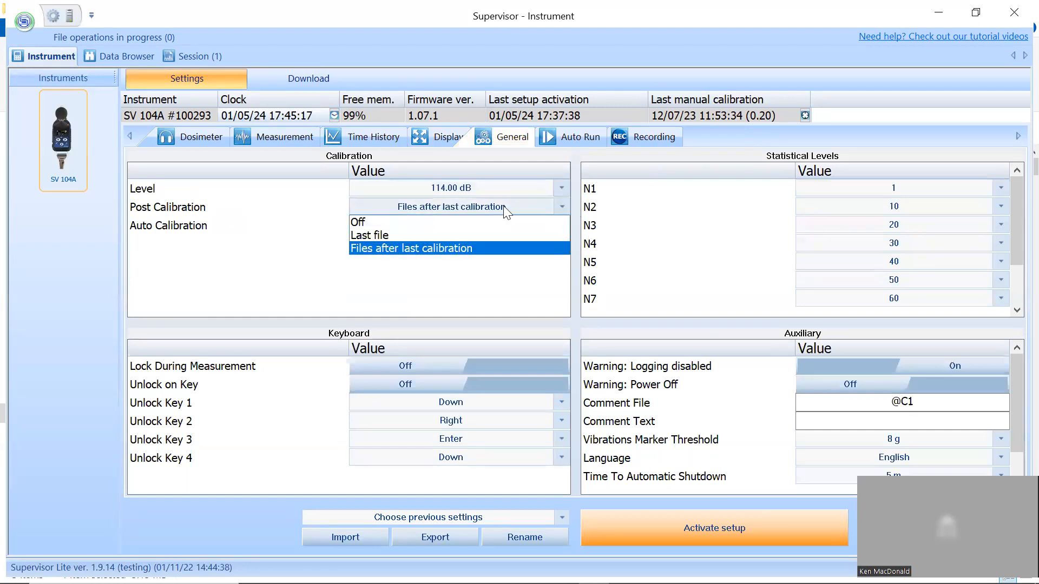
pyautogui.click(406, 235)
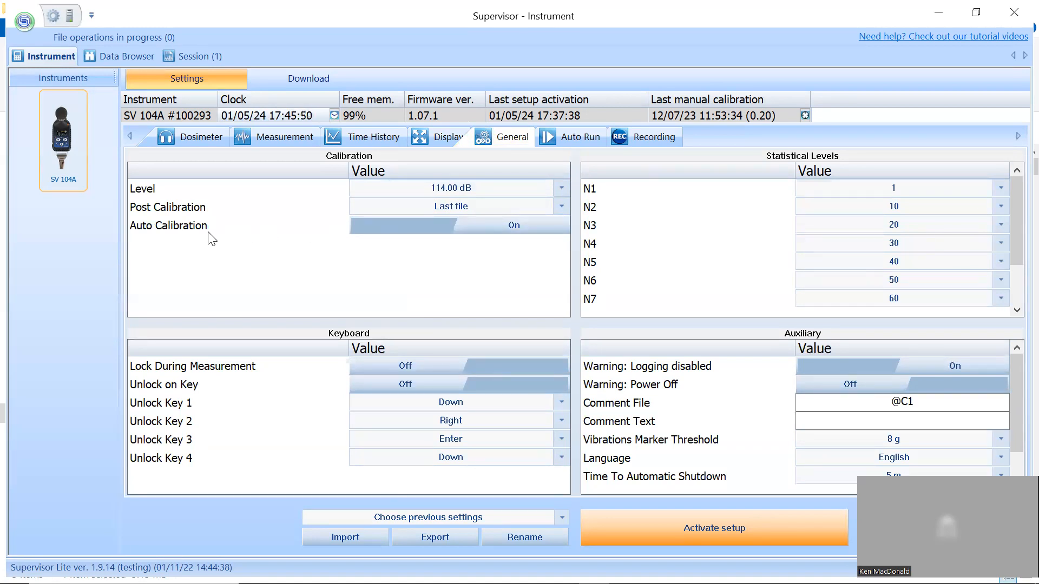
pyautogui.click(444, 227)
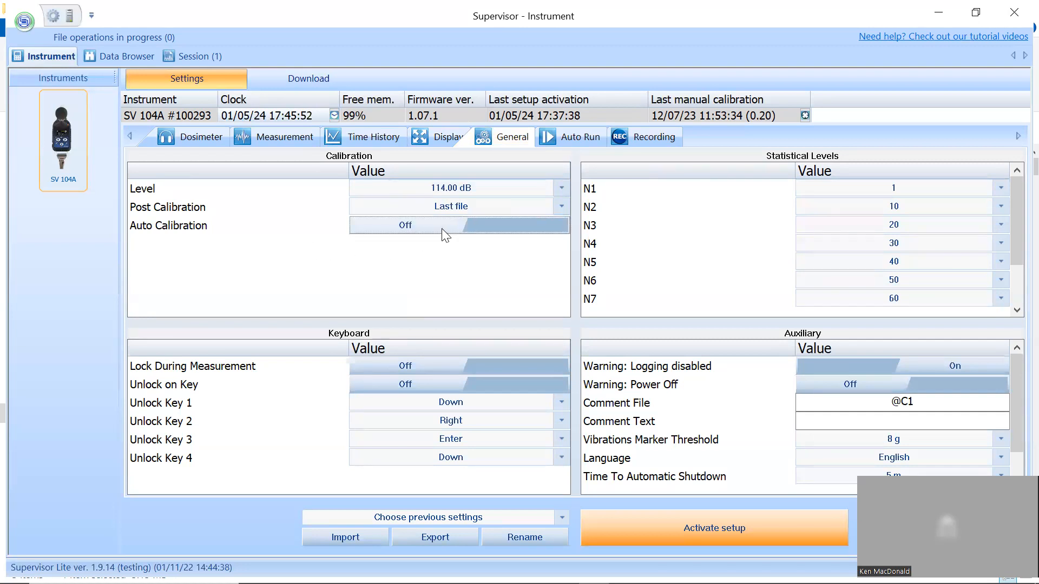
pyautogui.click(445, 228)
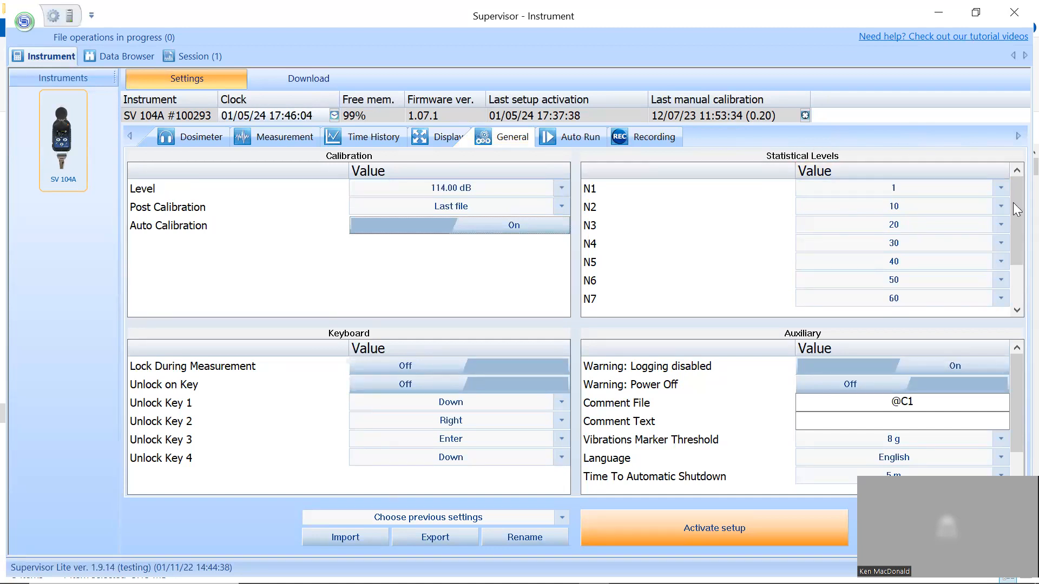
# - Look over the statistical levels through N10 and turn on Lock During Measurement for the keyboard
pyautogui.moveTo(1013, 219); pyautogui.dragTo(1013, 255)
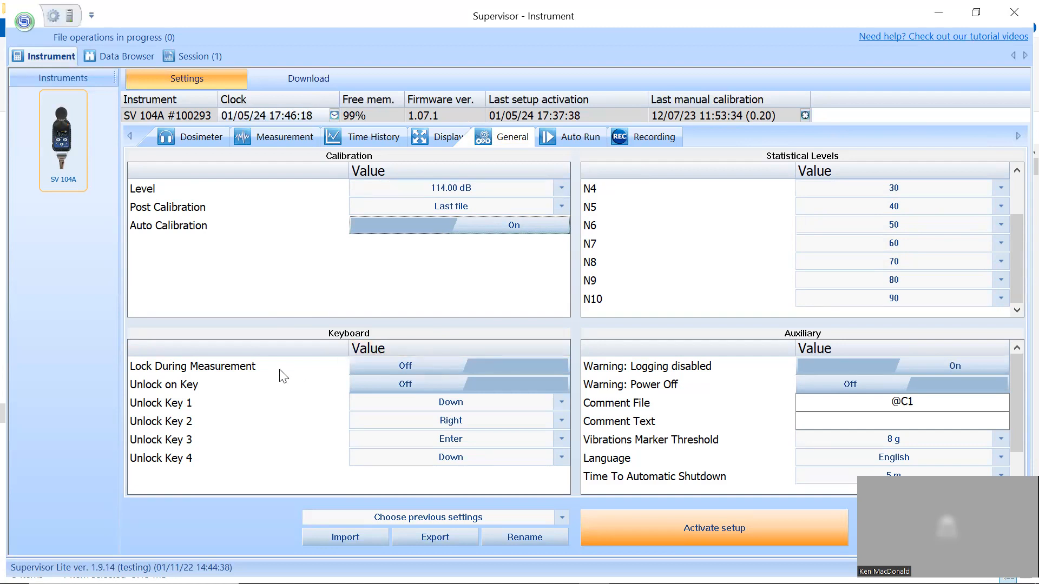
pyautogui.click(451, 368)
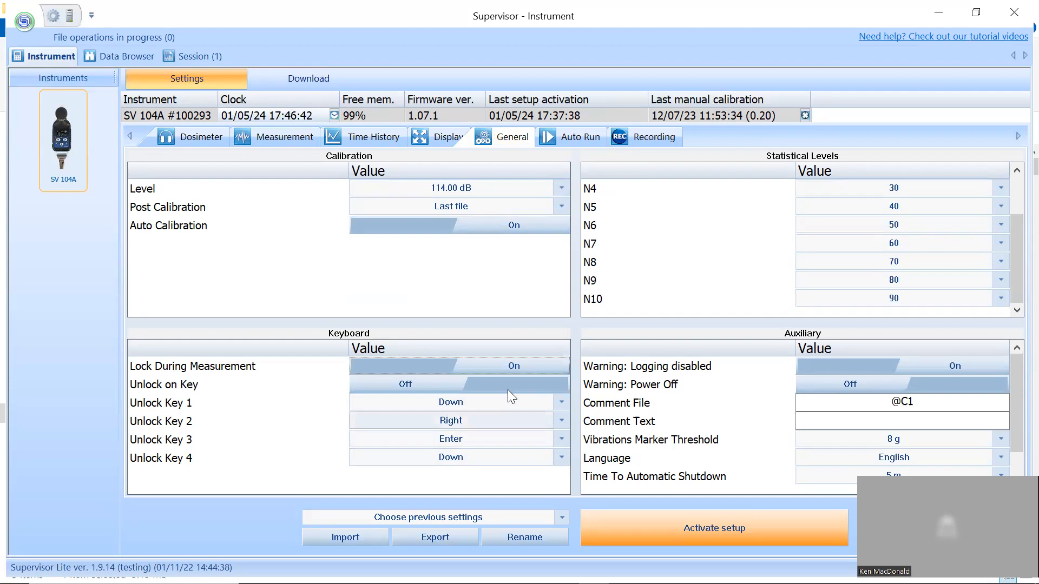
# - Turn on Unlock on Key for the keyboard and look through the choices for Unlock Key 1
pyautogui.click(479, 383)
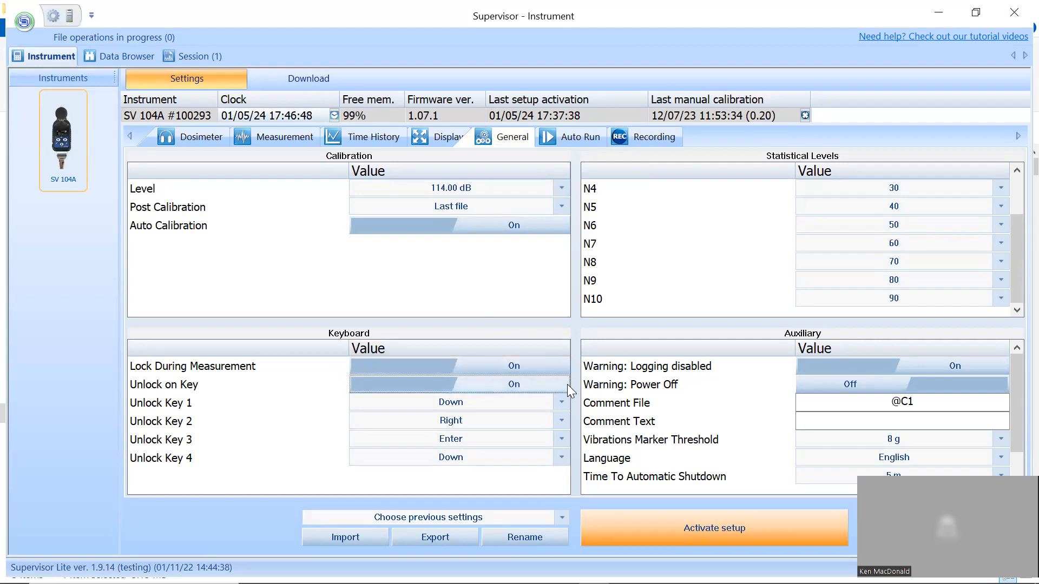
pyautogui.click(563, 402)
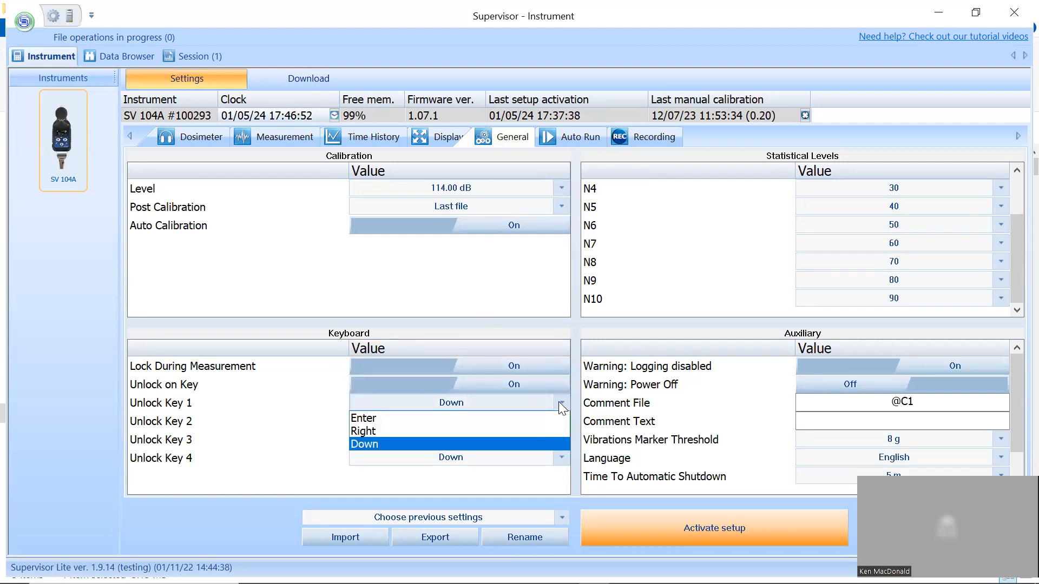
pyautogui.click(558, 403)
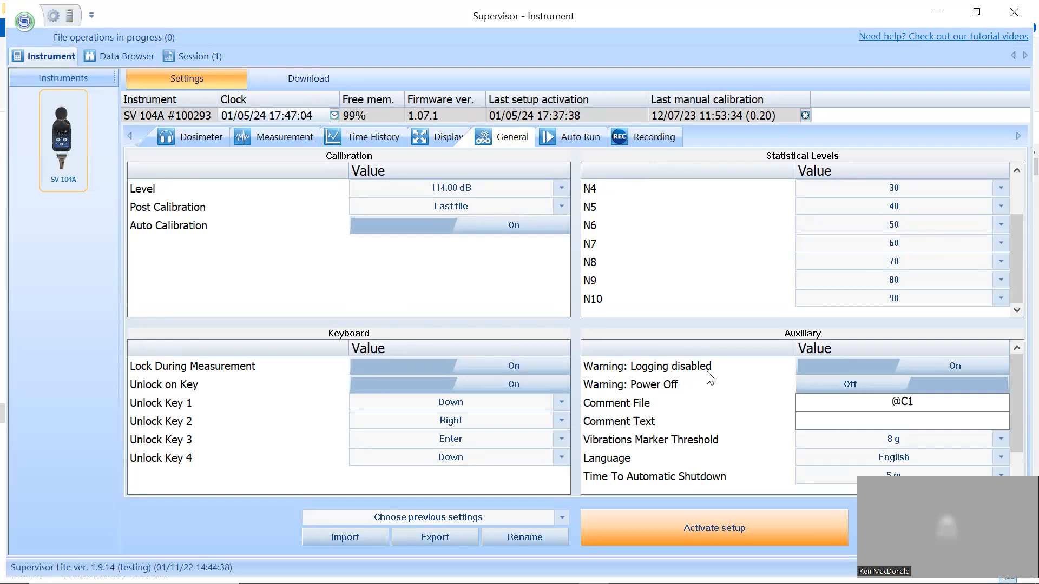
# - Turn on the Power Off warning and enter "voice comments" as the Comment Text in the auxiliary settings
pyautogui.click(866, 384)
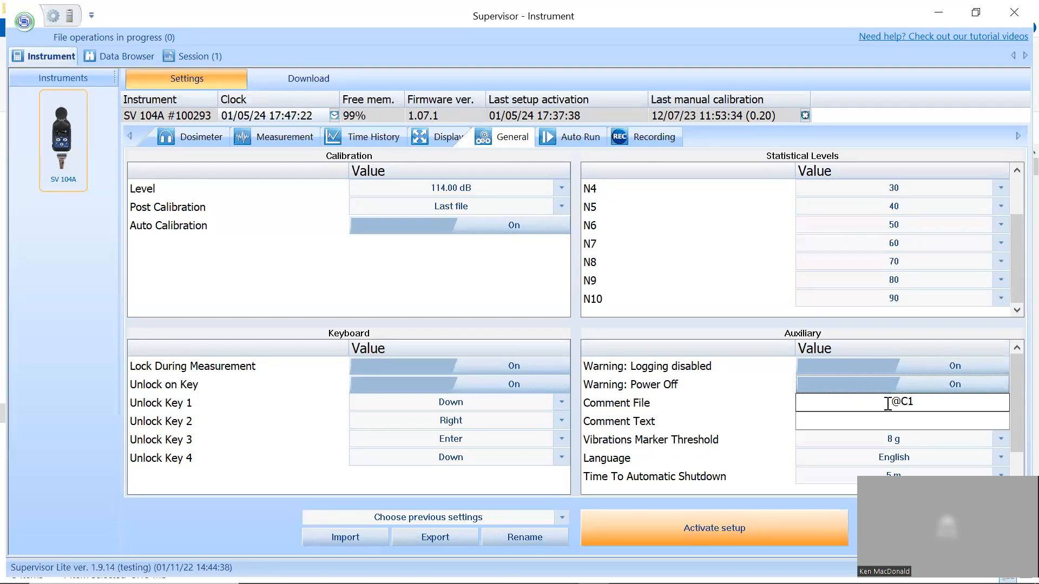
pyautogui.click(892, 421)
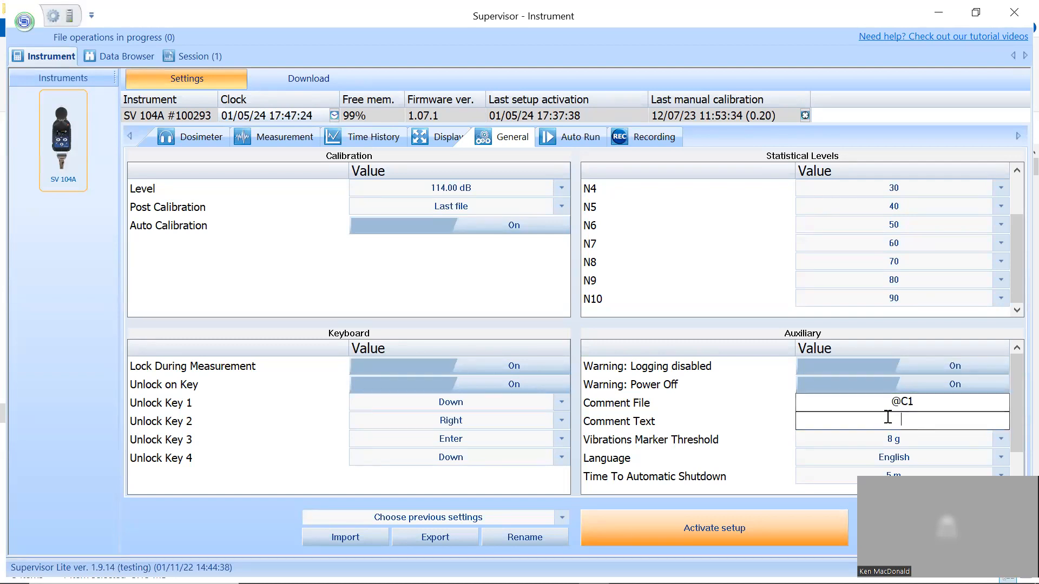
pyautogui.write('voi')
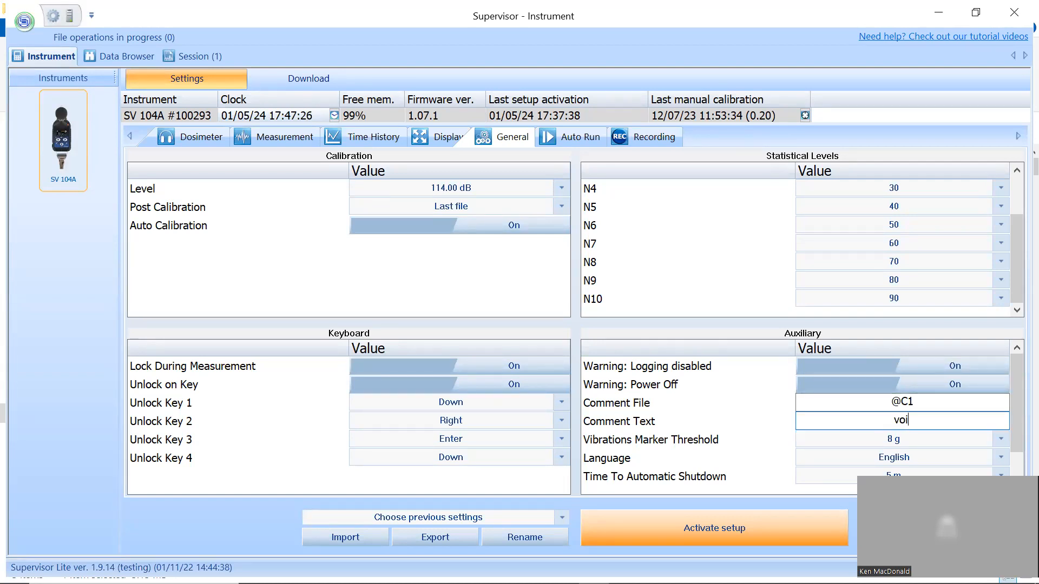
pyautogui.write('ce comments')
# - Set the Vibrations Marker Threshold to 6 g and look through the available instrument languages
pyautogui.click(996, 437)
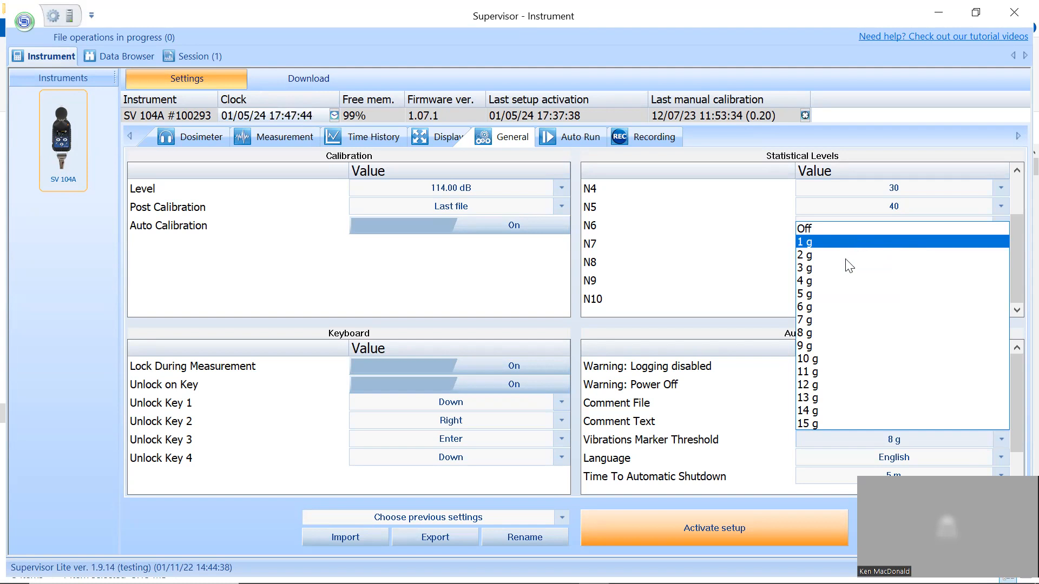
pyautogui.click(839, 306)
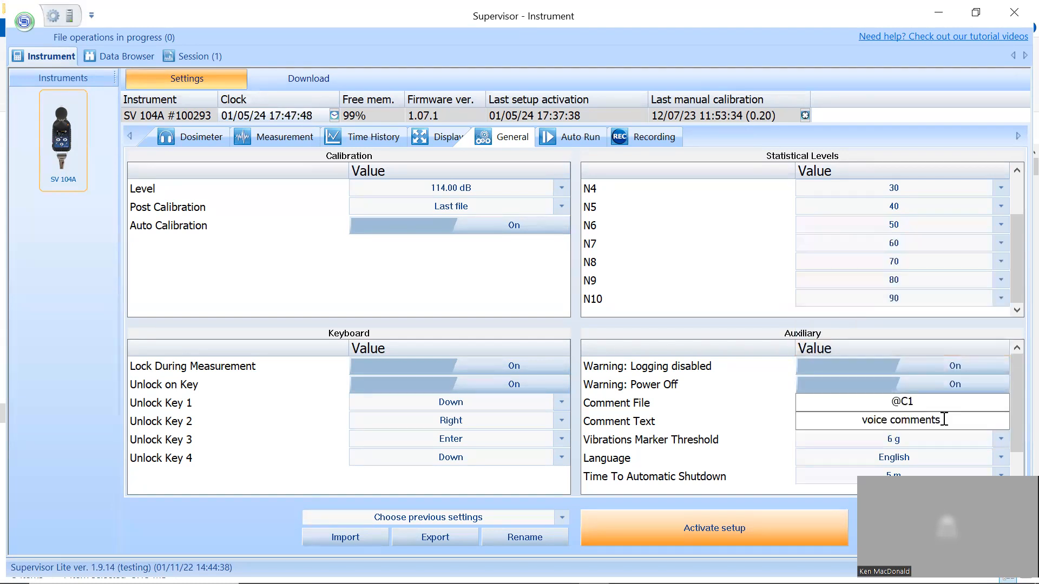
pyautogui.click(996, 459)
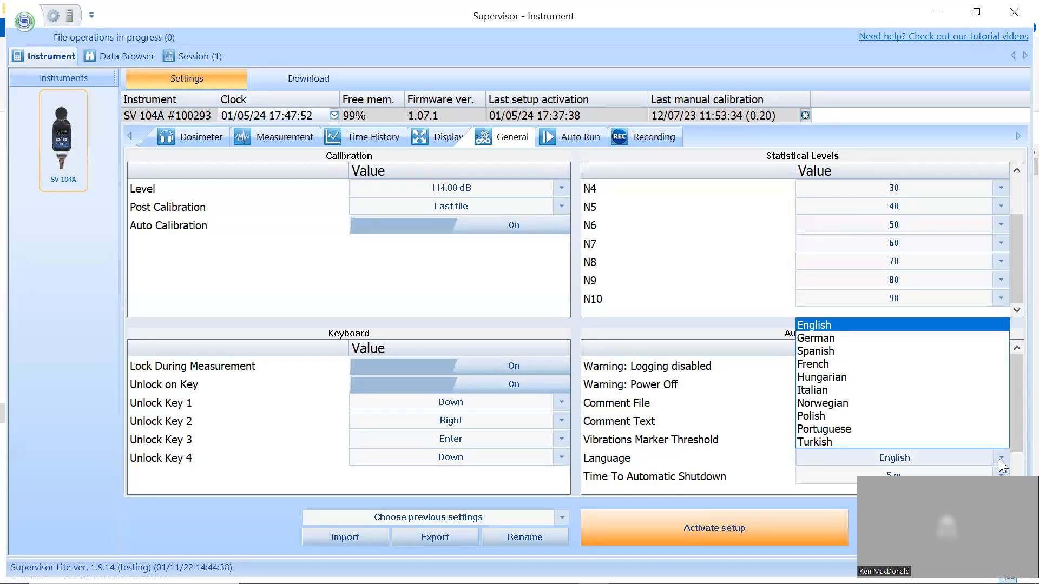
pyautogui.click(1001, 459)
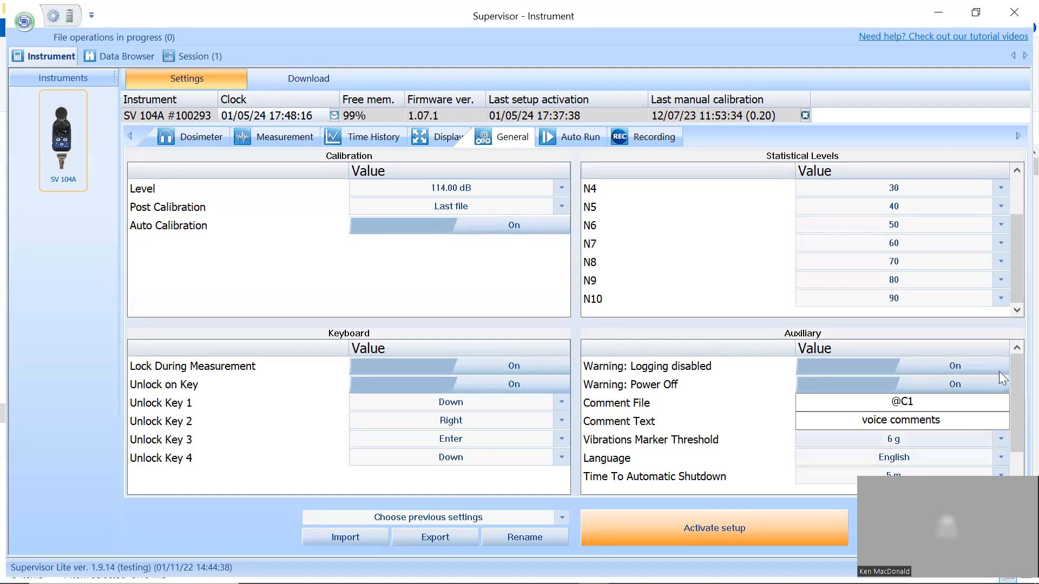
# - Turn on Pause 1 and Pause 2 in the dosimeter's auto run settings
pyautogui.click(575, 137)
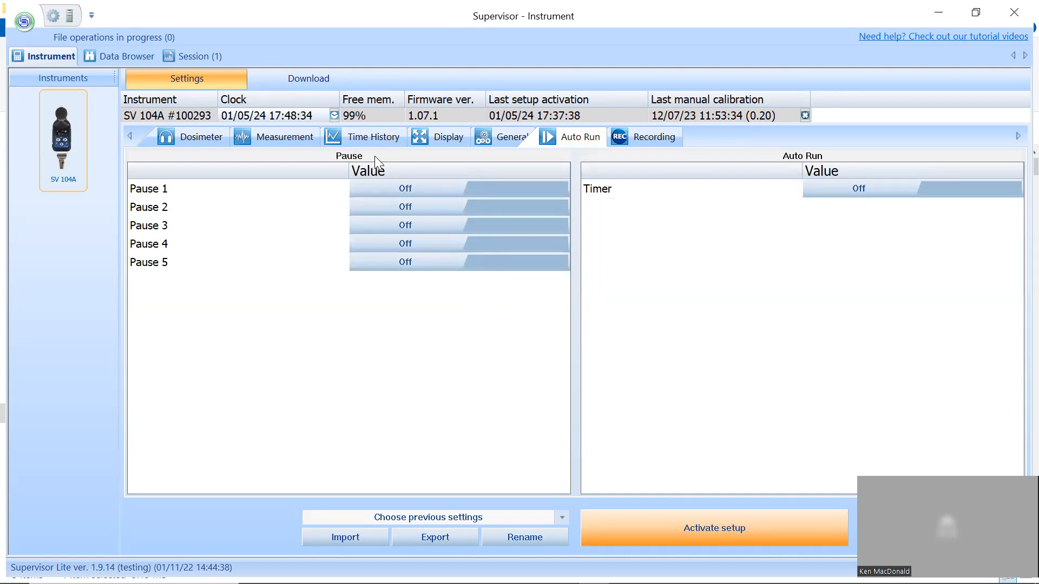
pyautogui.click(451, 187)
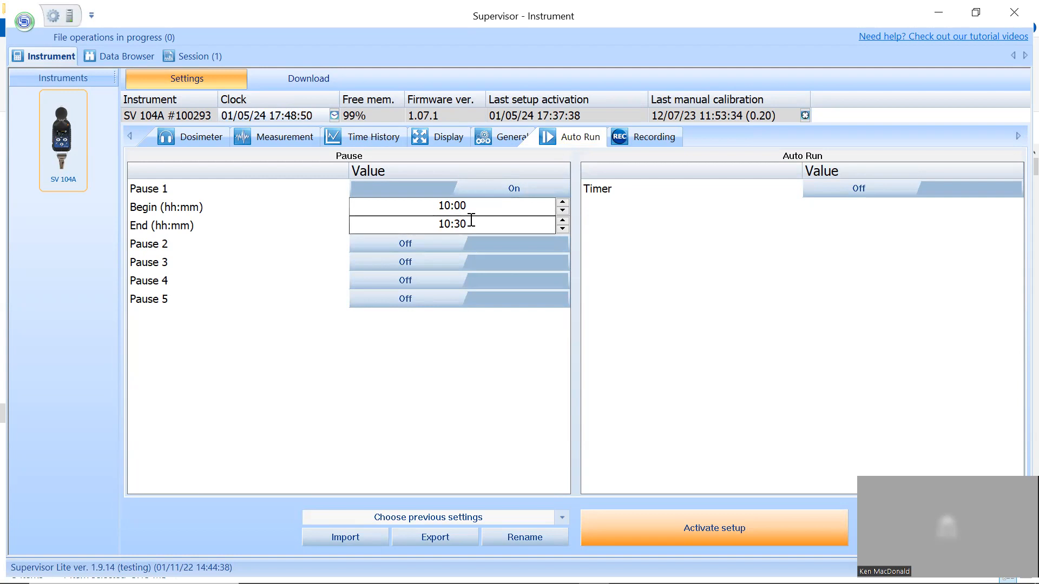
pyautogui.click(473, 245)
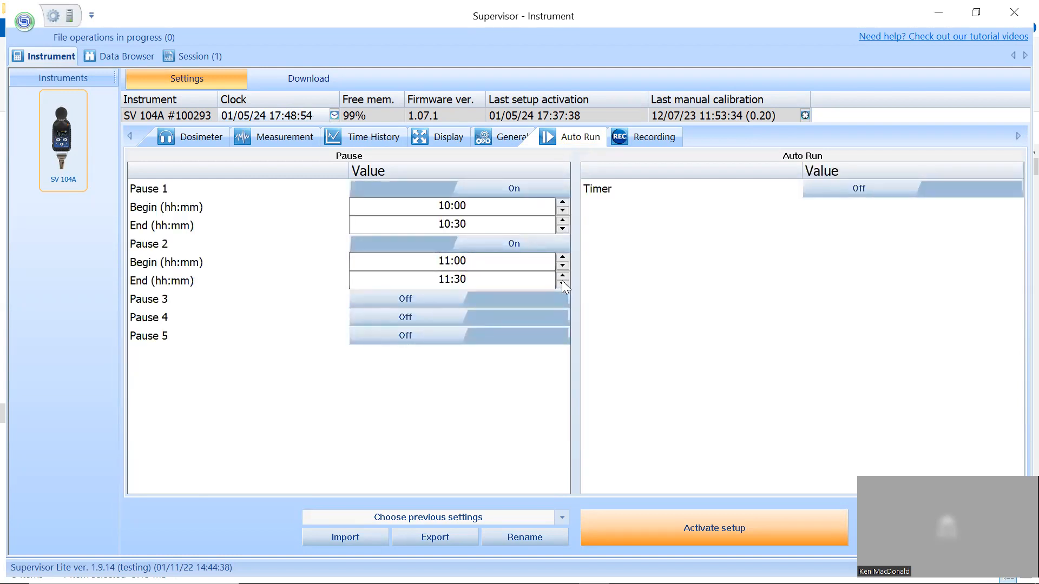
# - Try adjusting Pause 2's end time, bring it back to 11:30, and turn off both Pause 1 and Pause 2
pyautogui.click(561, 282)
pyautogui.click(561, 282)
pyautogui.click(561, 276)
pyautogui.click(562, 276)
pyautogui.click(562, 276)
pyautogui.click(561, 283)
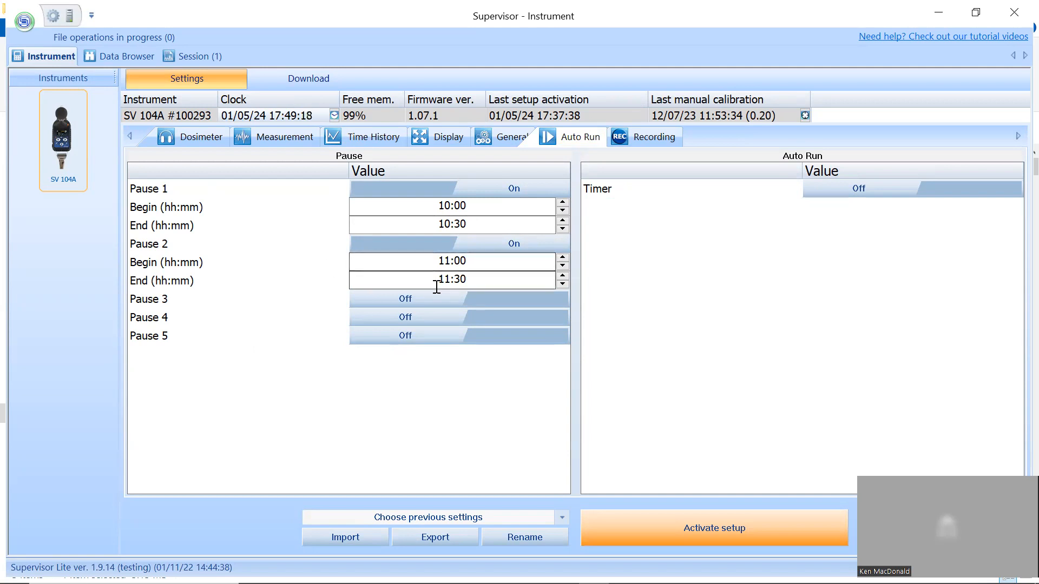
pyautogui.click(423, 184)
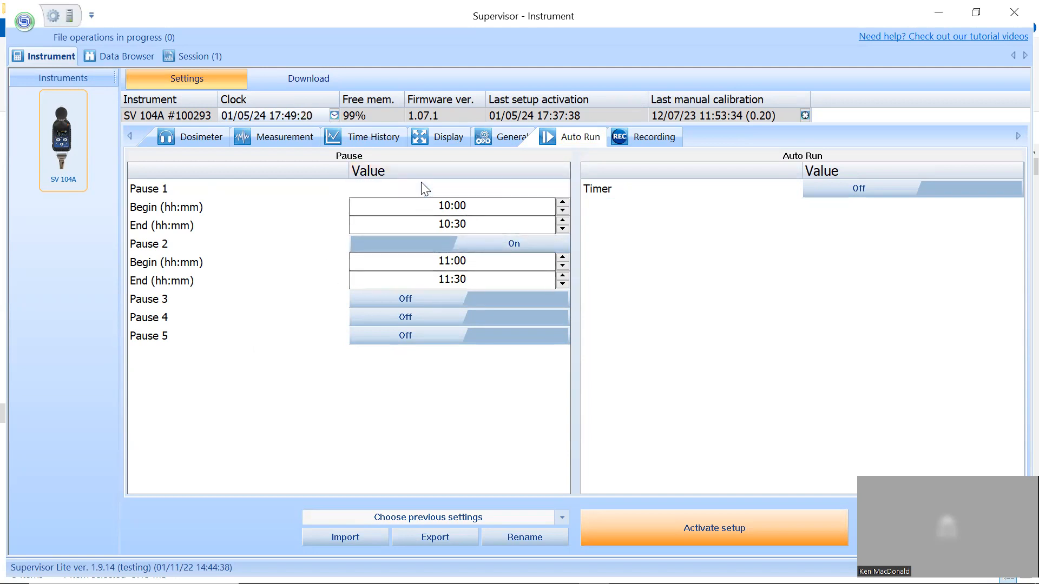
pyautogui.click(420, 208)
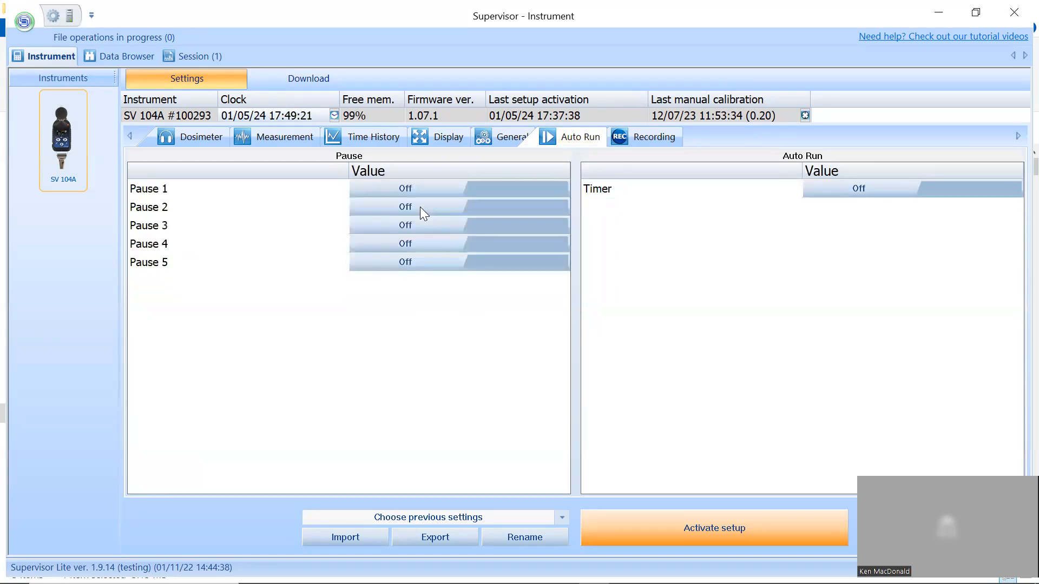
# - Turn on the auto run Timer and select only Monday, Wednesday and Friday as its days of the week
pyautogui.click(930, 187)
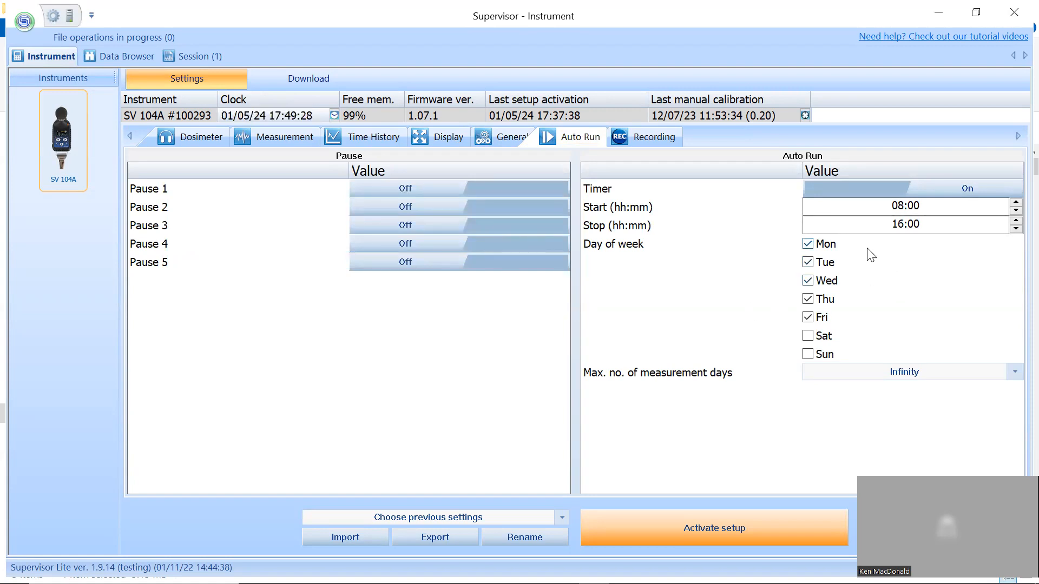
pyautogui.click(808, 263)
pyautogui.click(808, 280)
pyautogui.click(808, 299)
pyautogui.click(808, 318)
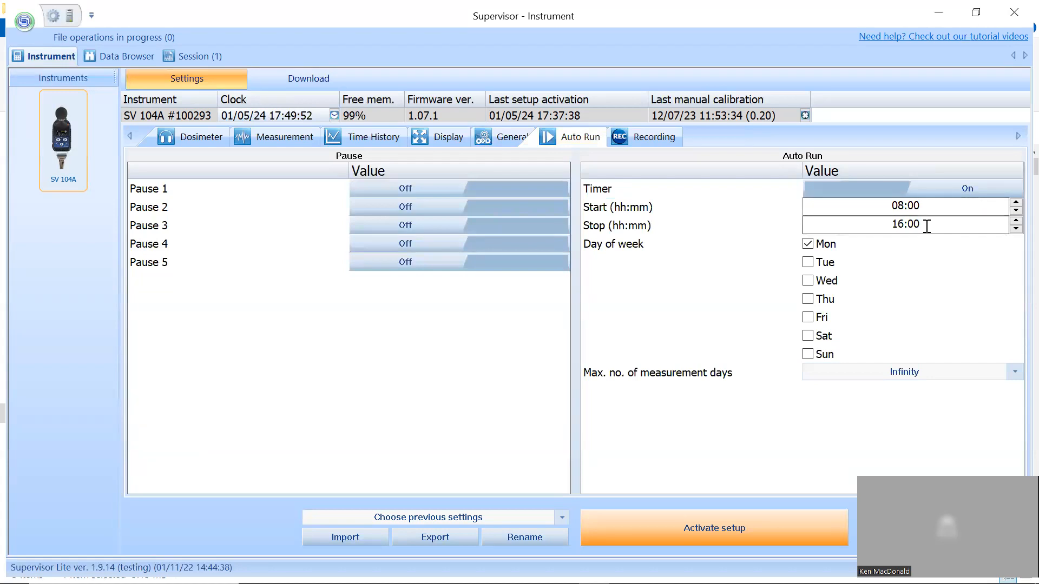
pyautogui.click(807, 281)
pyautogui.click(808, 318)
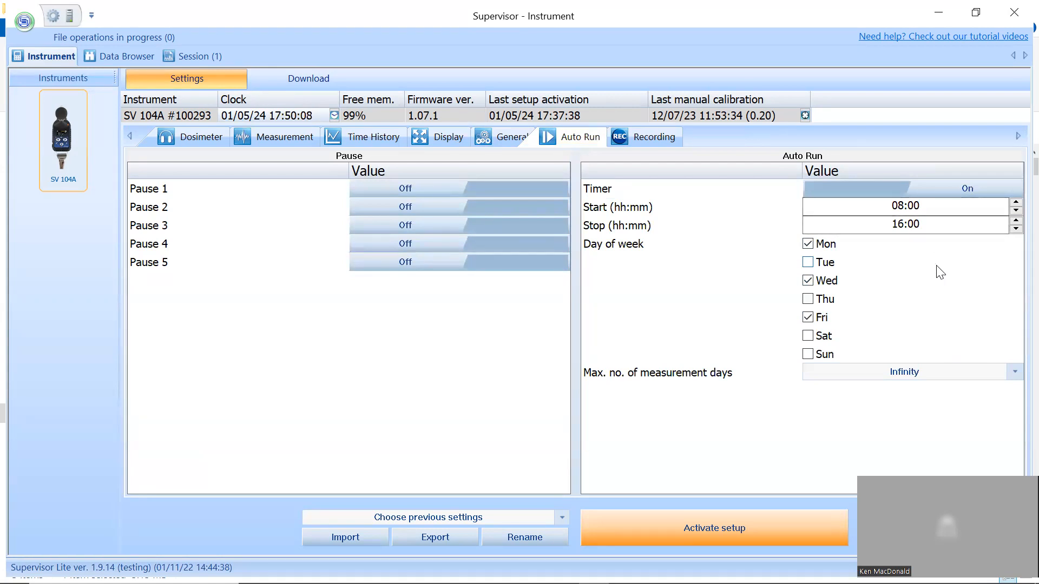
# - Set the timer's maximum number of measurement days to 1, then change it to 2
pyautogui.click(1012, 367)
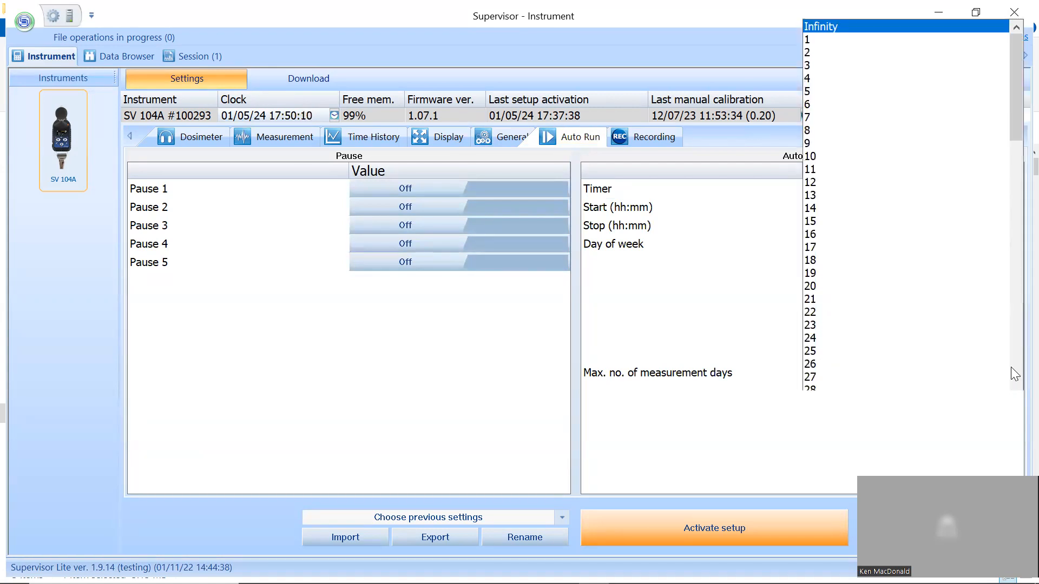
pyautogui.click(827, 39)
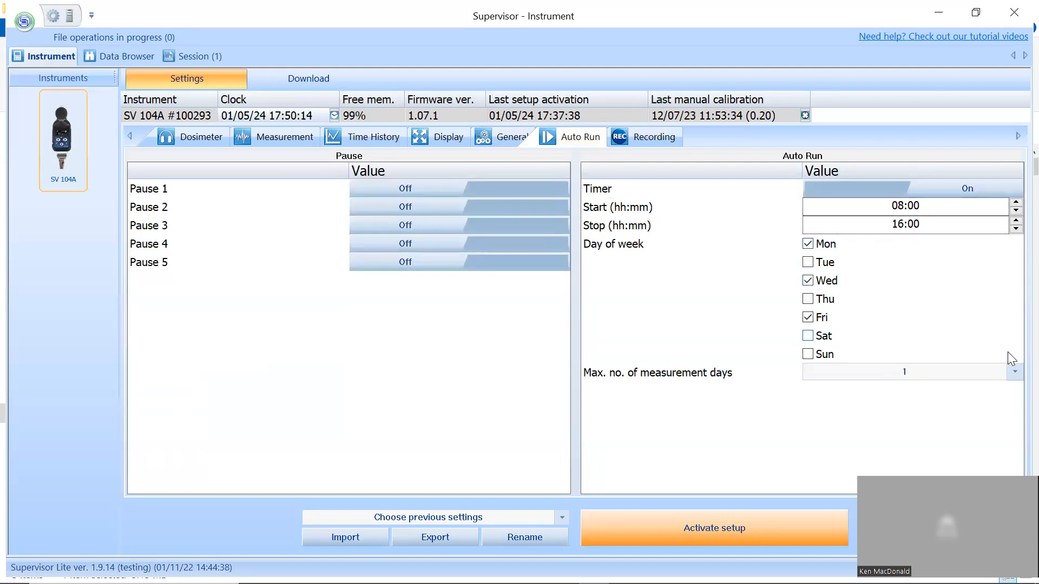
pyautogui.click(1015, 372)
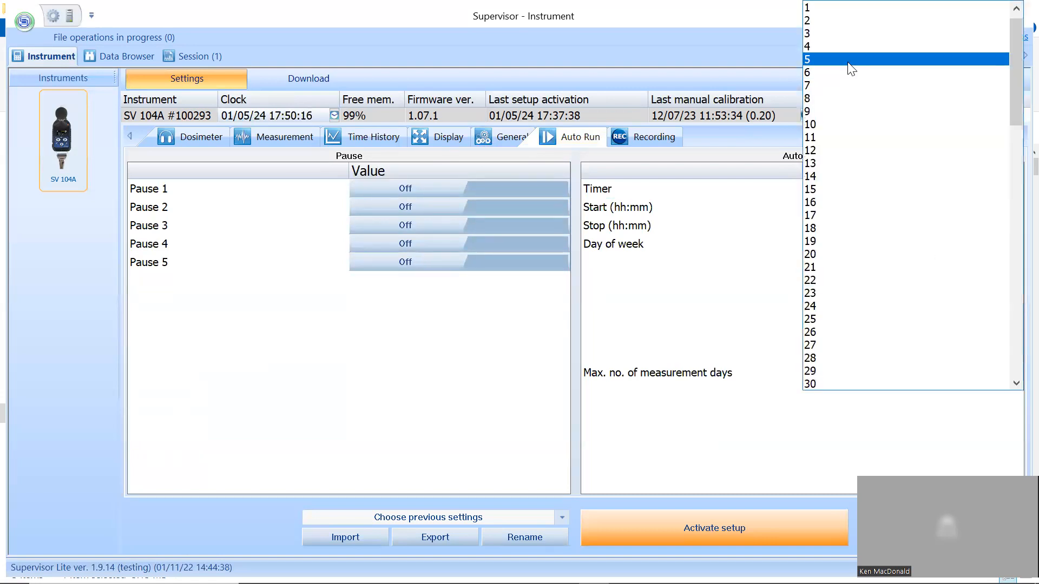
pyautogui.click(833, 21)
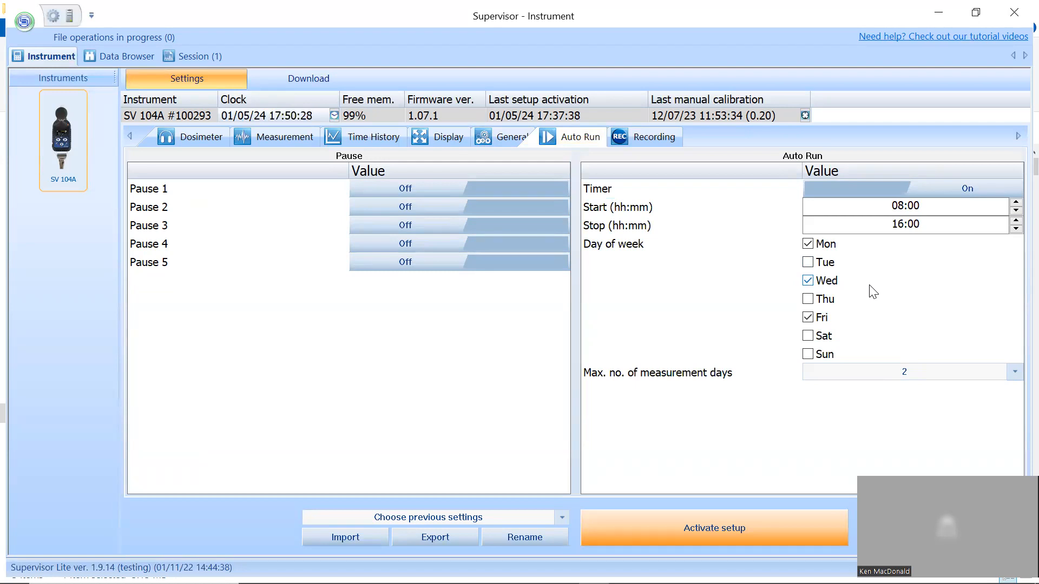
# - Switch the auto run Timer off, on again to check its settings, and off once more
pyautogui.click(868, 185)
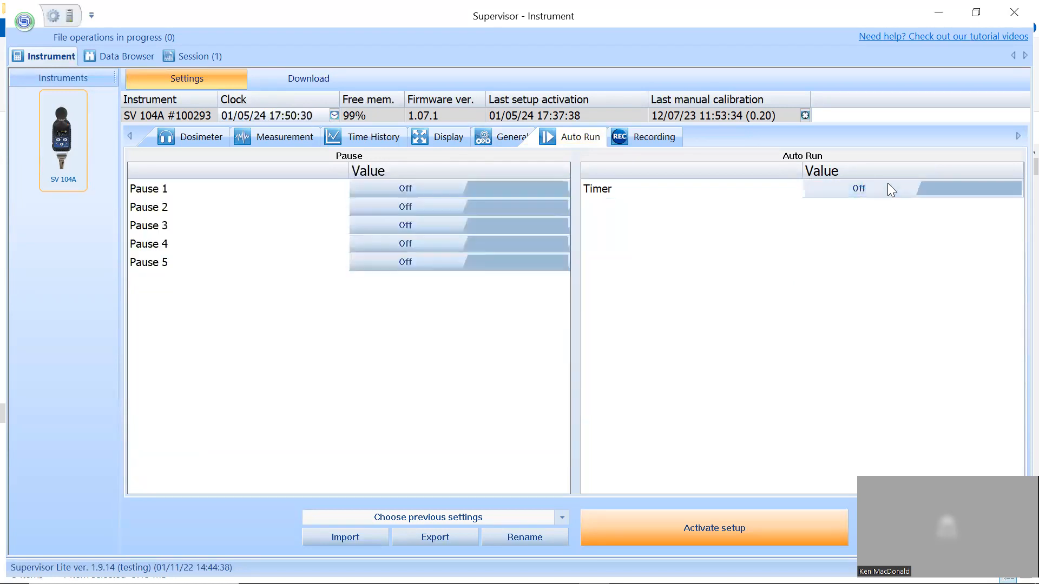
pyautogui.click(912, 190)
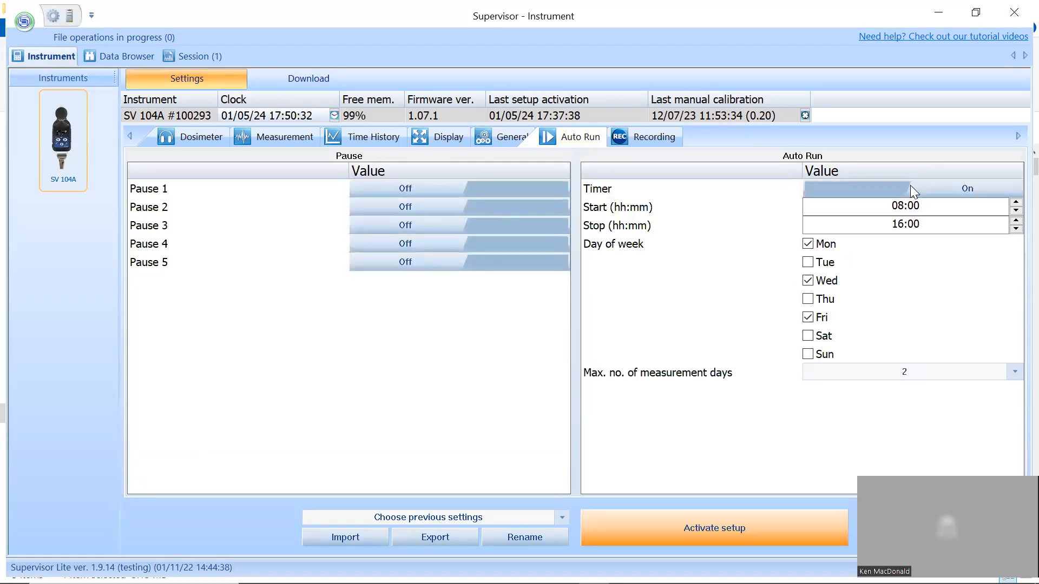
pyautogui.click(839, 205)
pyautogui.click(852, 187)
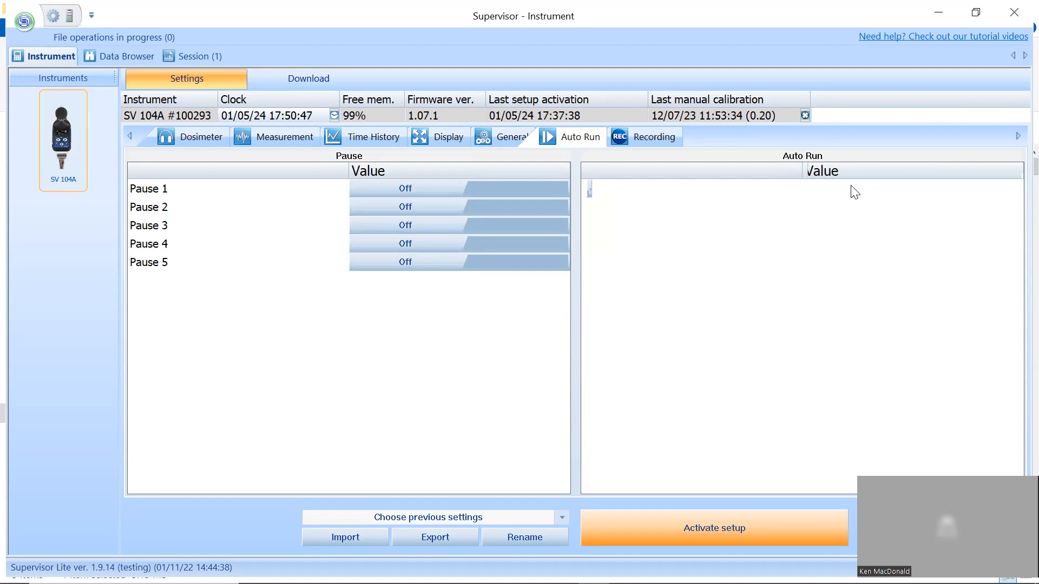
# - Set the event Recording Mode to Trigger Slope+ and choose 12 kHz as its Sampling rate
pyautogui.click(638, 134)
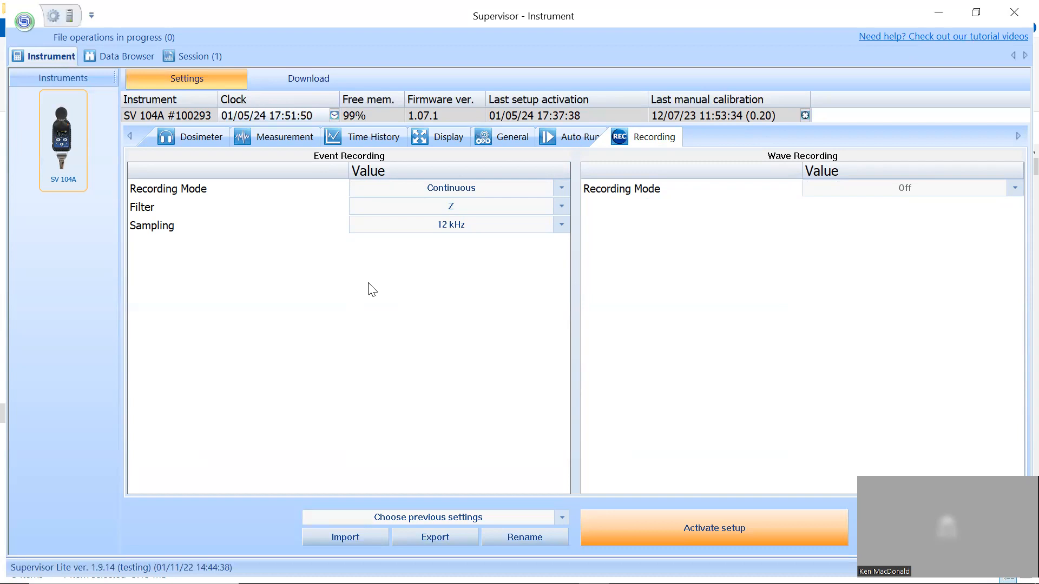
pyautogui.click(561, 188)
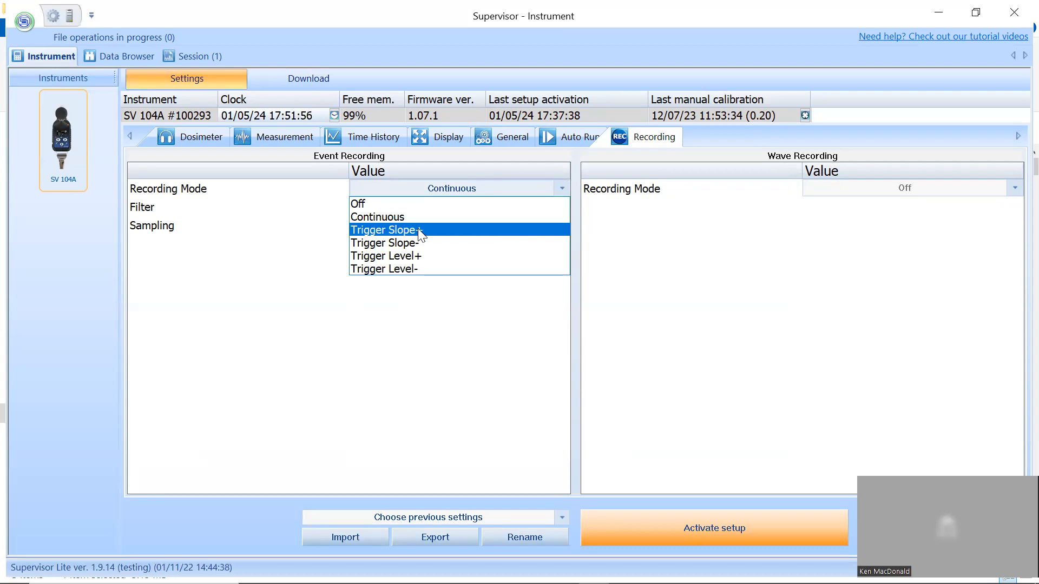
pyautogui.click(388, 232)
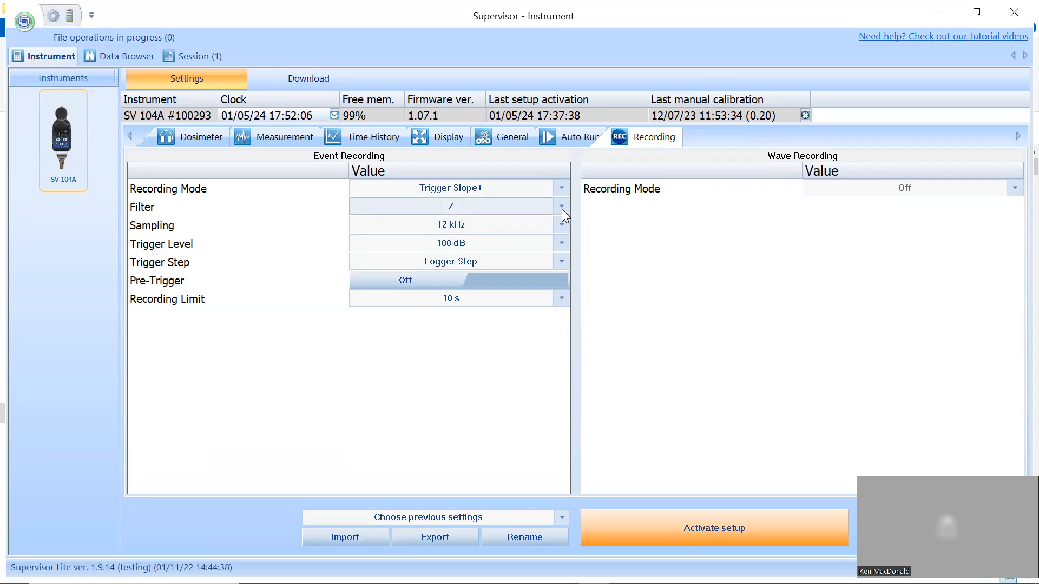
pyautogui.click(560, 224)
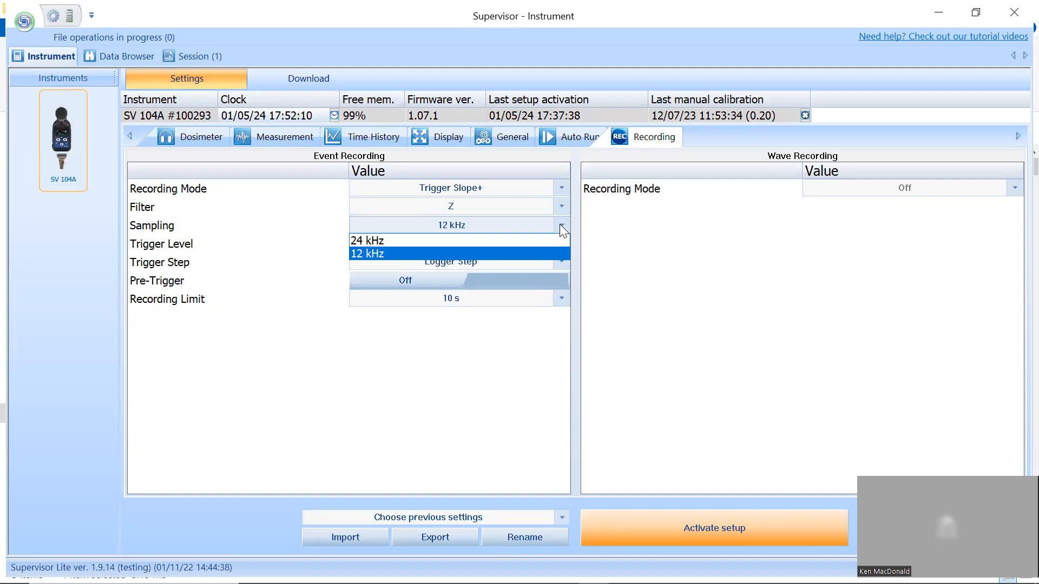
pyautogui.click(386, 249)
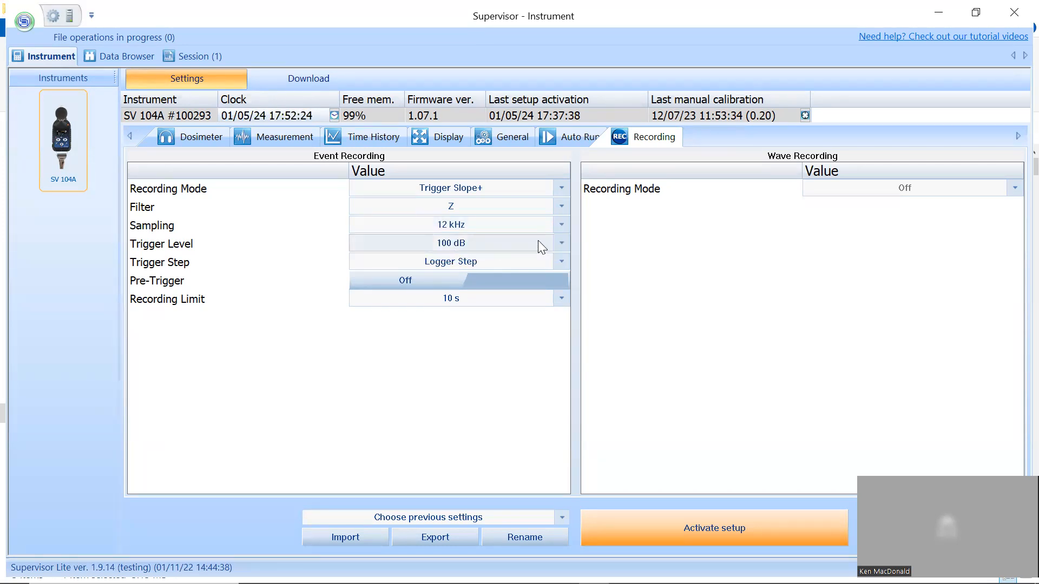
# - Choose 100 dB as the event recording's Trigger Level and look through the Trigger Step choices
pyautogui.click(555, 244)
pyautogui.moveTo(566, 255); pyautogui.dragTo(536, 195)
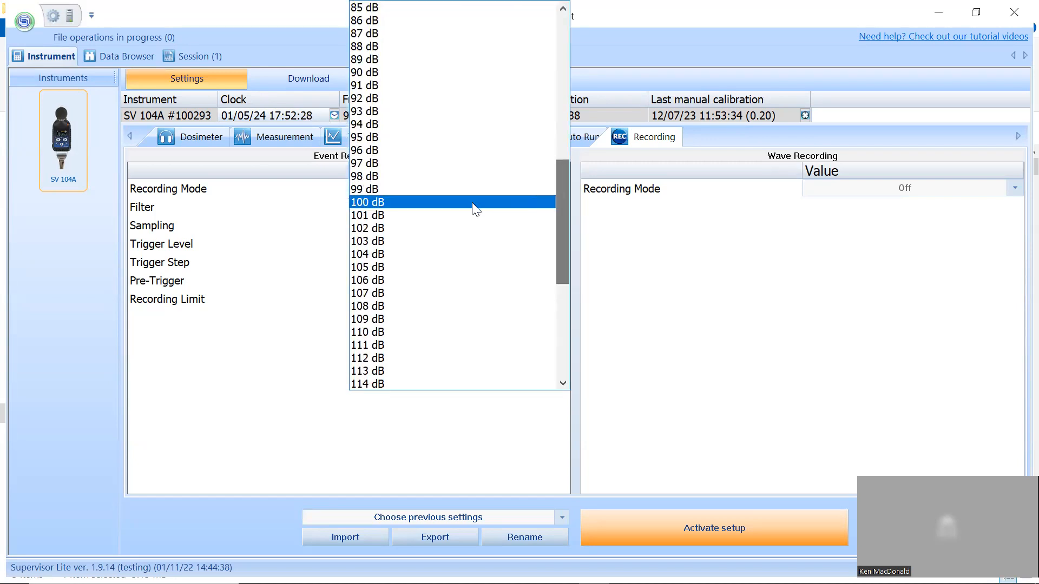
pyautogui.click(427, 202)
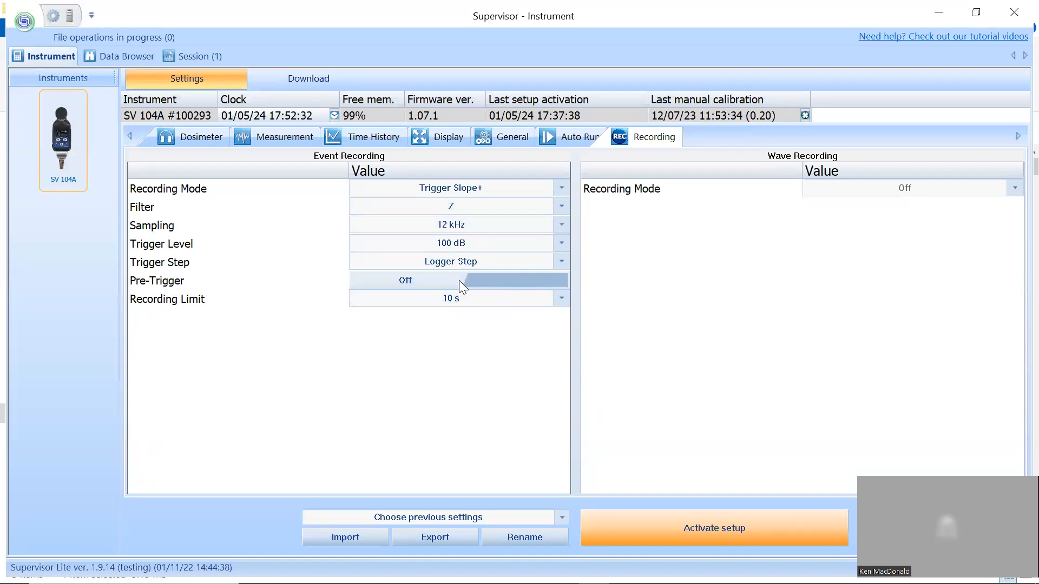
pyautogui.click(560, 263)
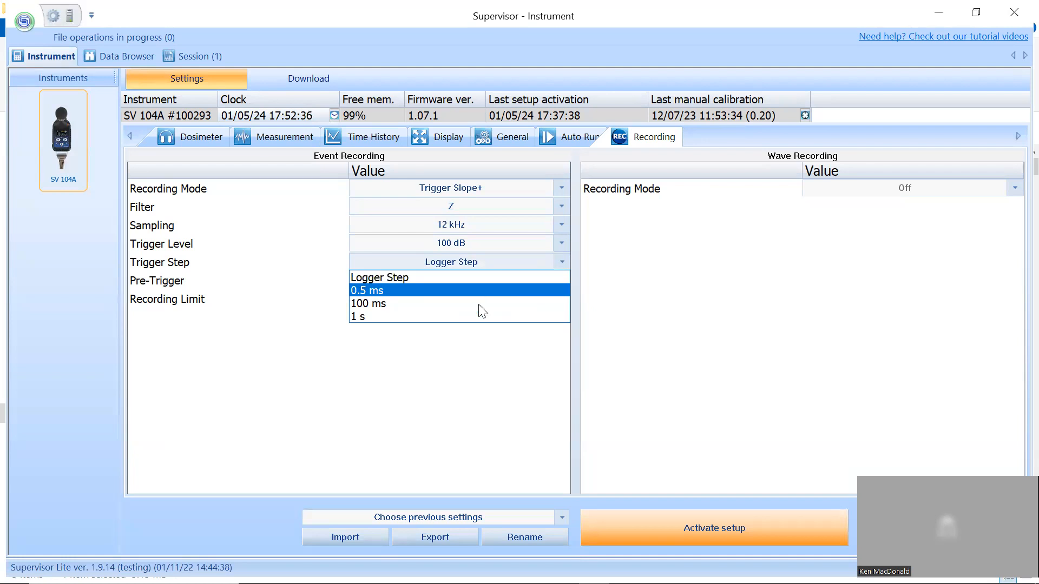
pyautogui.click(495, 354)
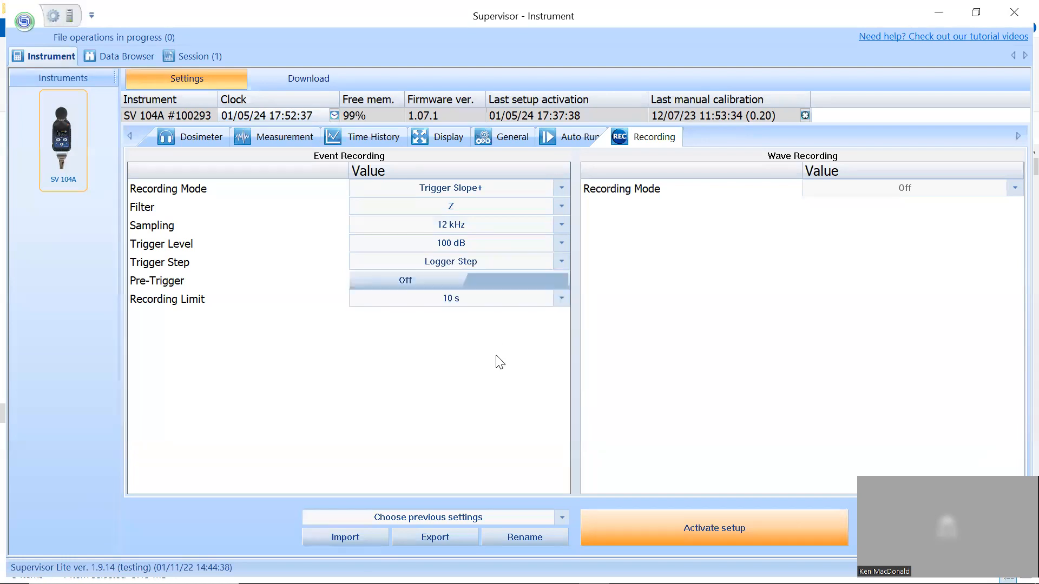
# - Set the event recording's Trigger Step to 1 s and switch its Pre-Trigger on
pyautogui.click(563, 262)
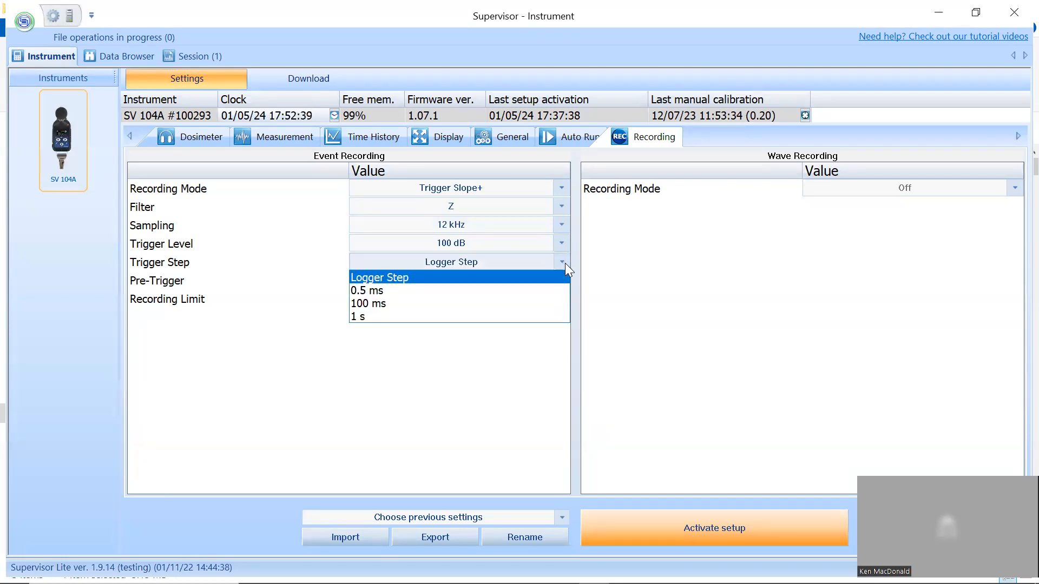
pyautogui.click(510, 315)
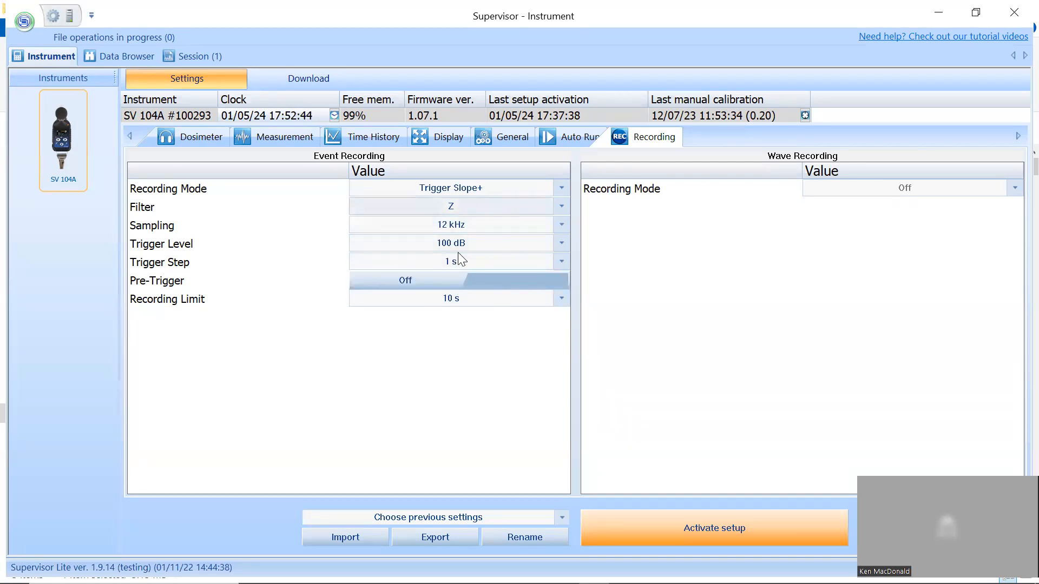
pyautogui.click(459, 278)
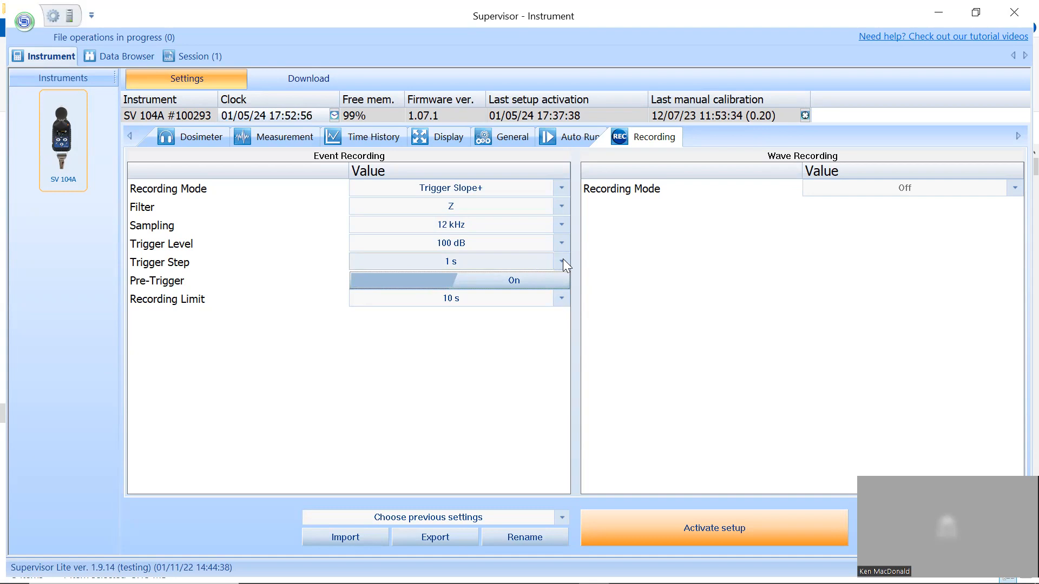
# - Set the event recording's Recording Limit to 3 s
pyautogui.click(557, 301)
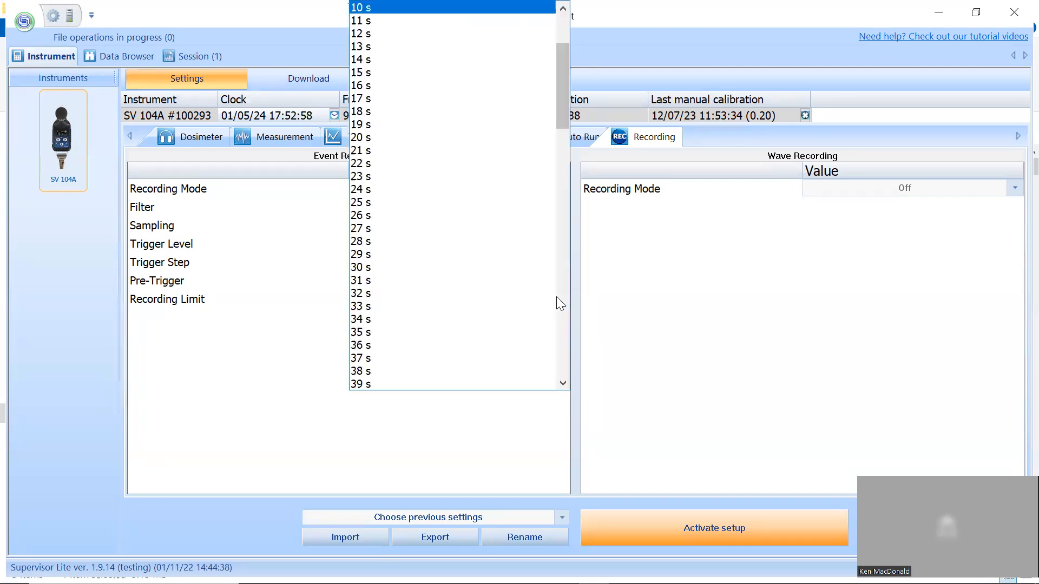
pyautogui.moveTo(558, 118); pyautogui.dragTo(570, 65)
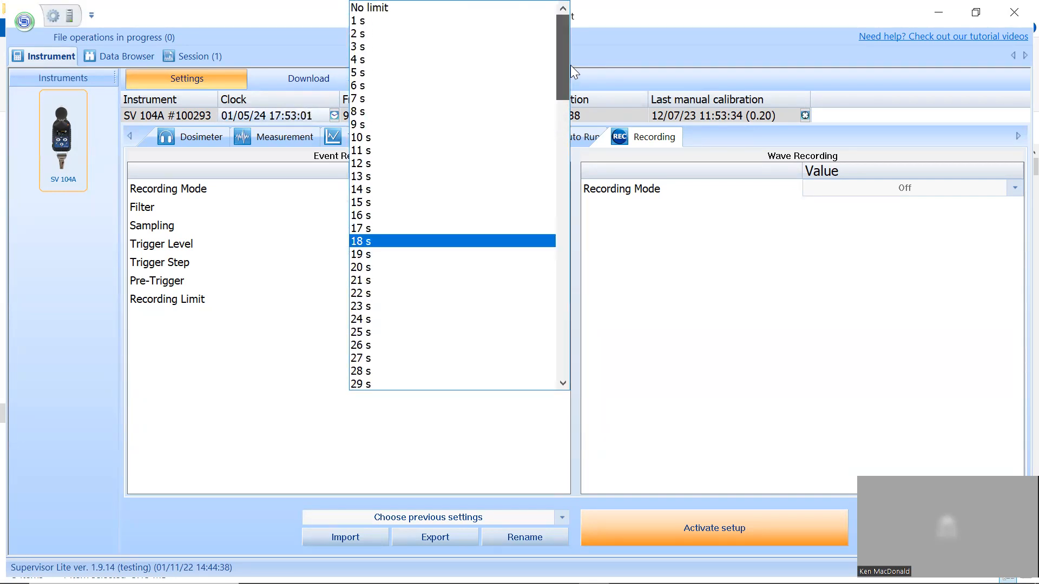
pyautogui.click(403, 51)
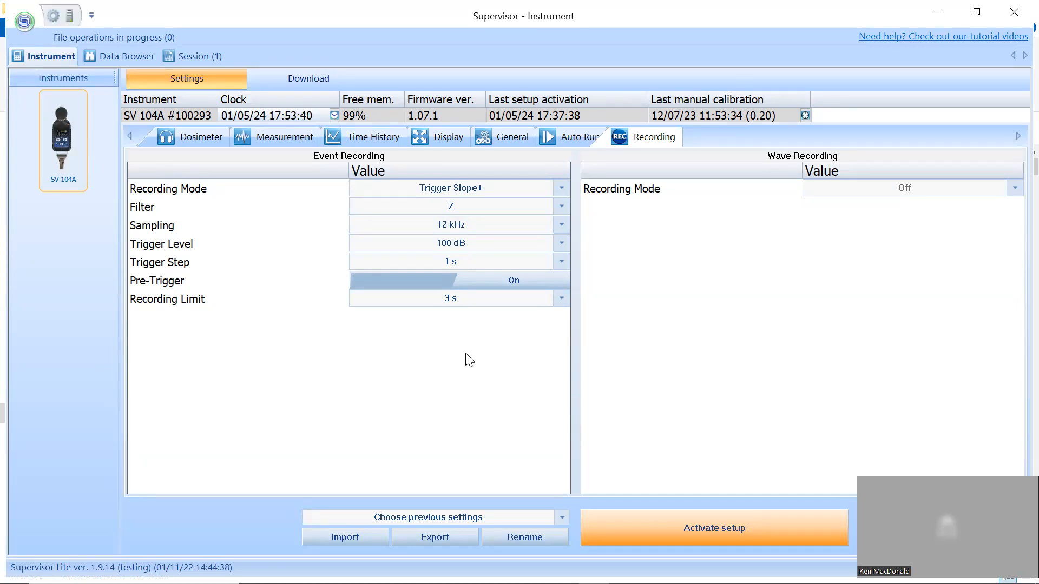
# - Activate the setup on the SV 104A and open the list of previously saved settings
pyautogui.click(727, 523)
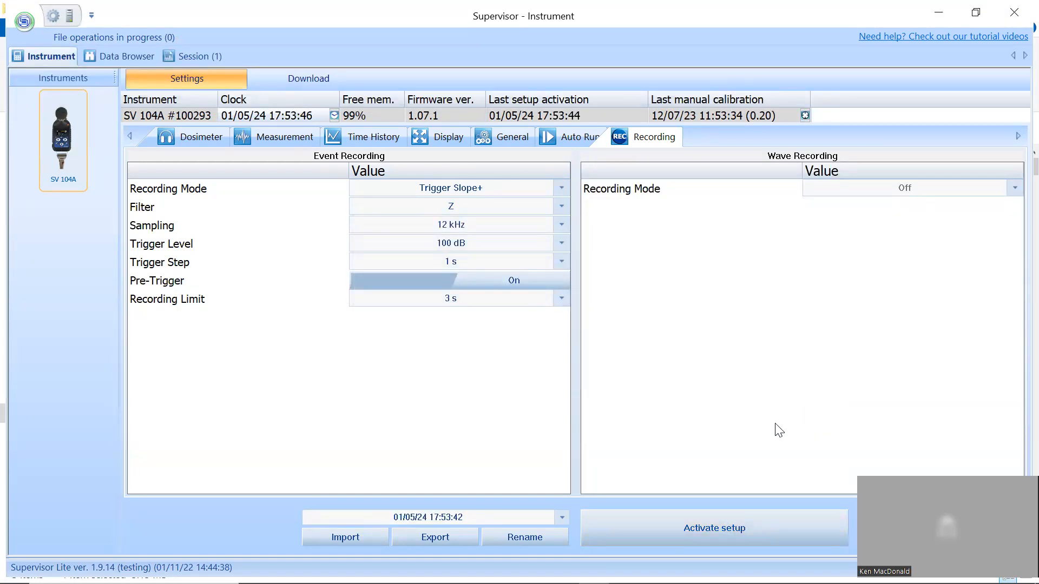
pyautogui.click(565, 517)
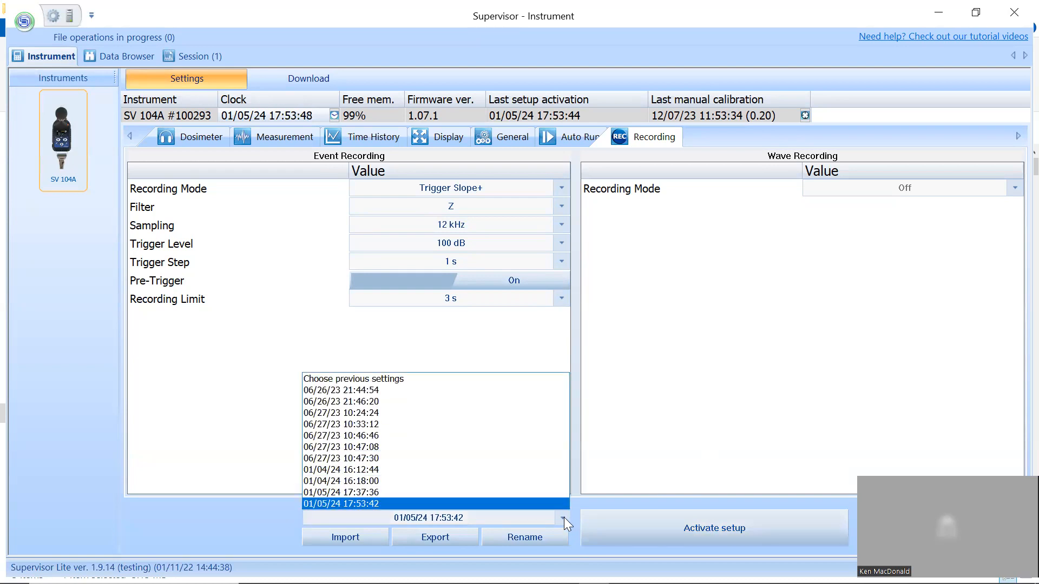